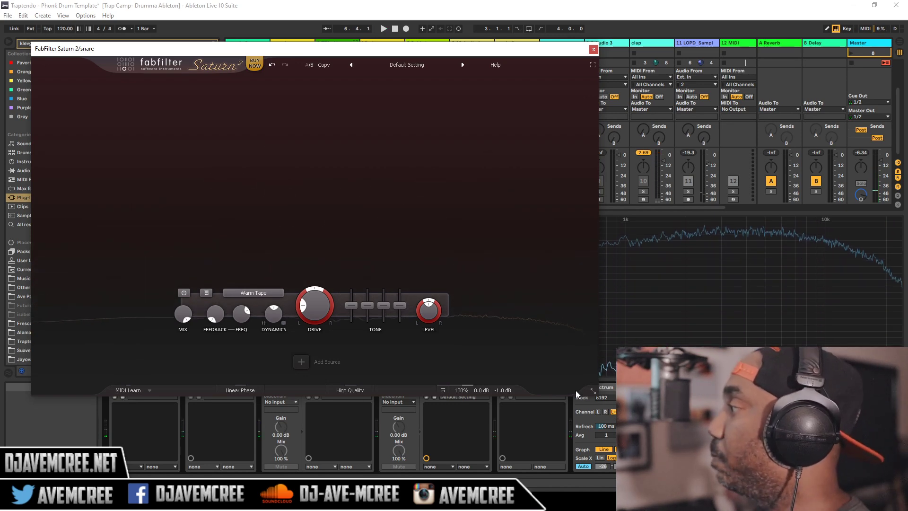
# Show the window size options for the snare's Saturn 2 plugin.
pyautogui.click(593, 389)
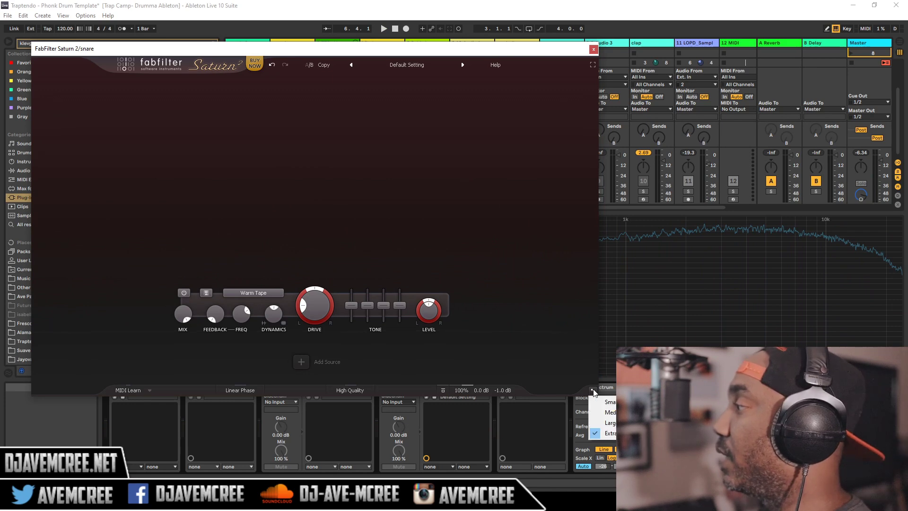
pyautogui.click(608, 402)
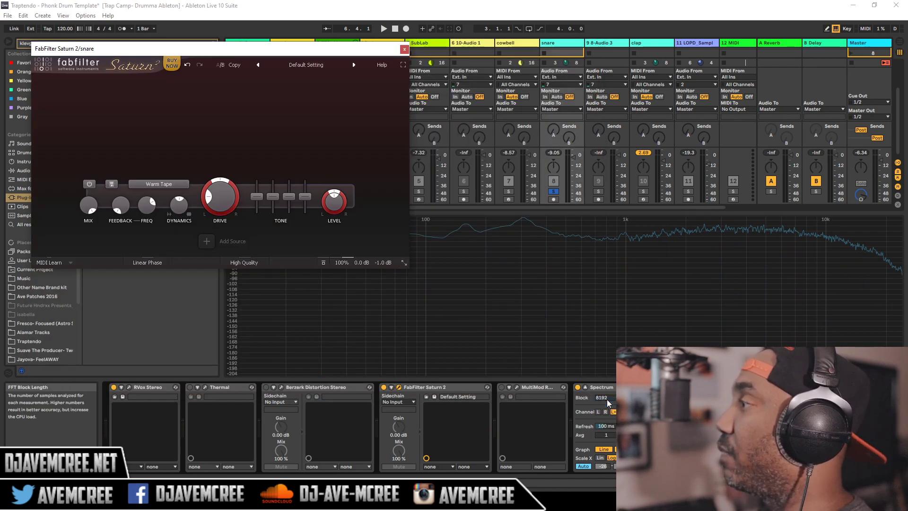
pyautogui.click(405, 263)
pyautogui.click(421, 285)
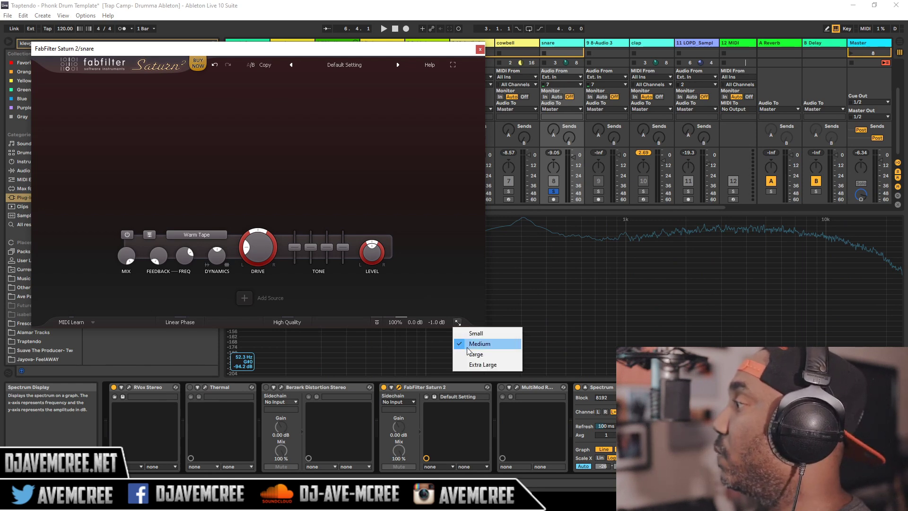
pyautogui.click(475, 354)
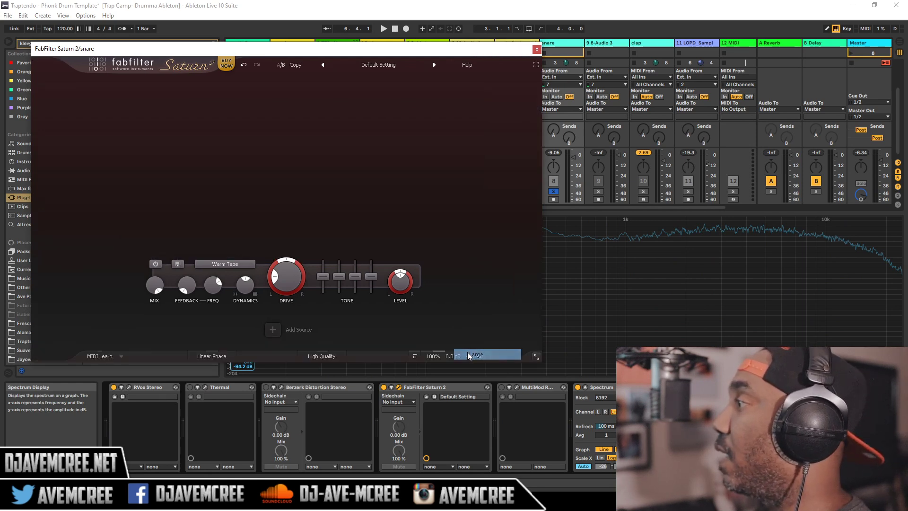
pyautogui.click(537, 356)
pyautogui.click(544, 399)
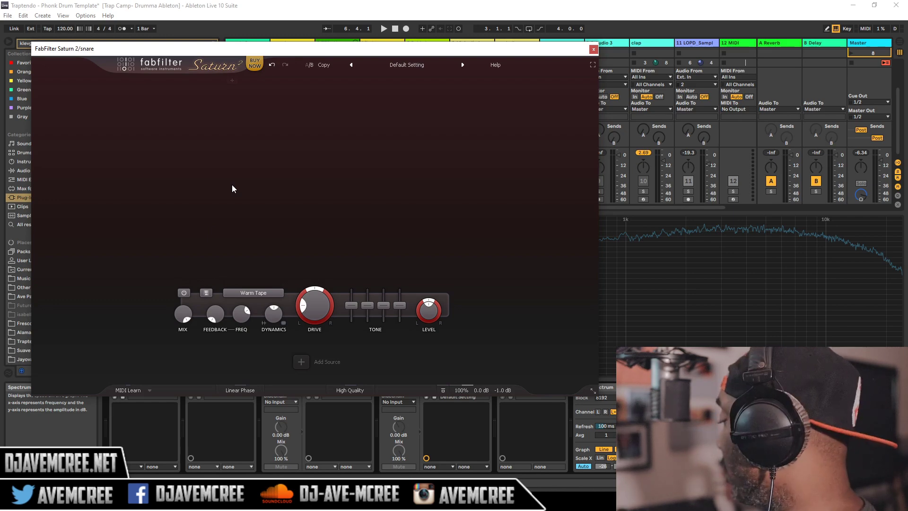
pyautogui.press('space')
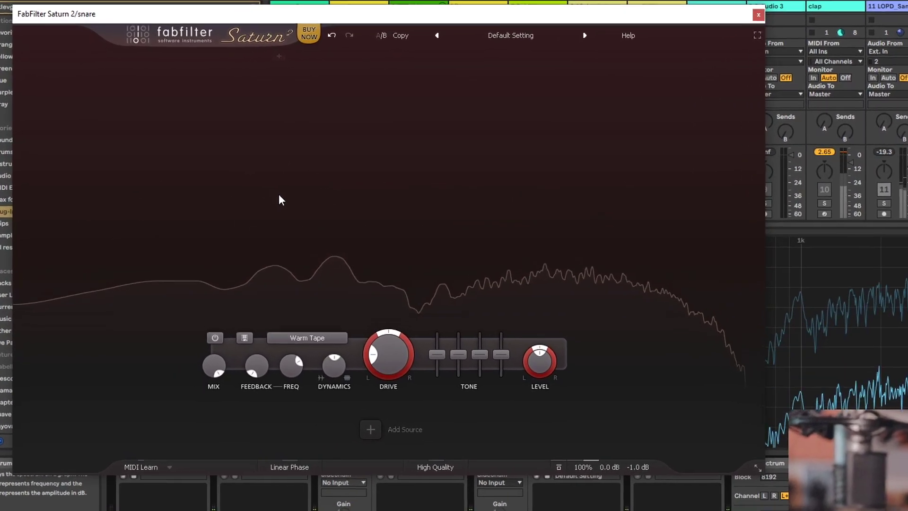
# Stop playback and add five crossovers, splitting Saturn 2 into six bands.
pyautogui.press('space')
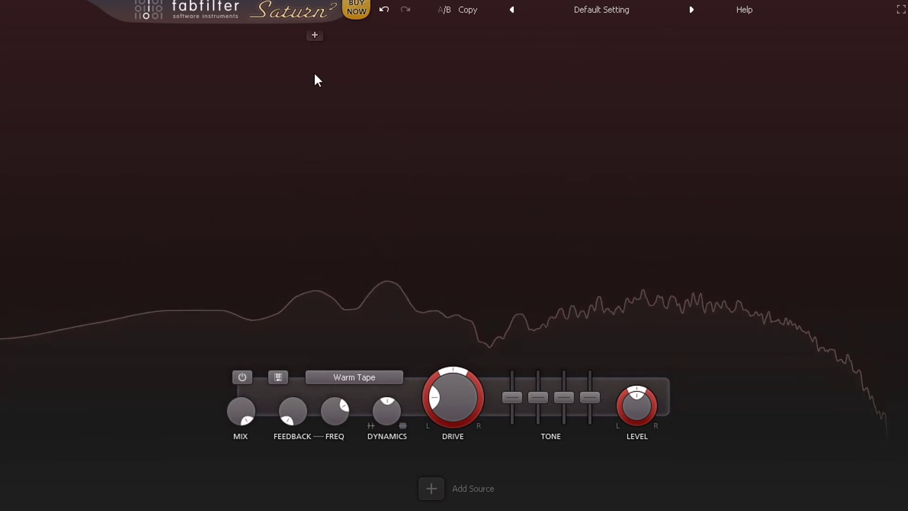
pyautogui.click(176, 36)
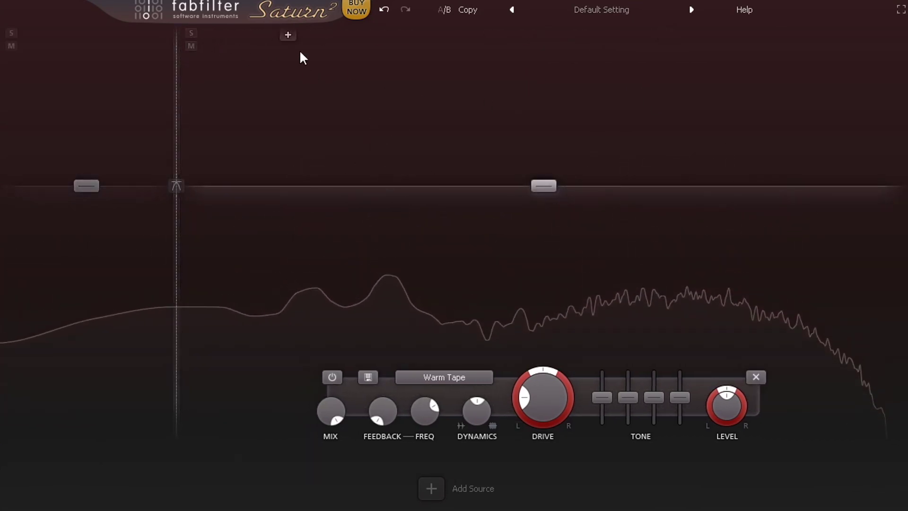
pyautogui.click(331, 35)
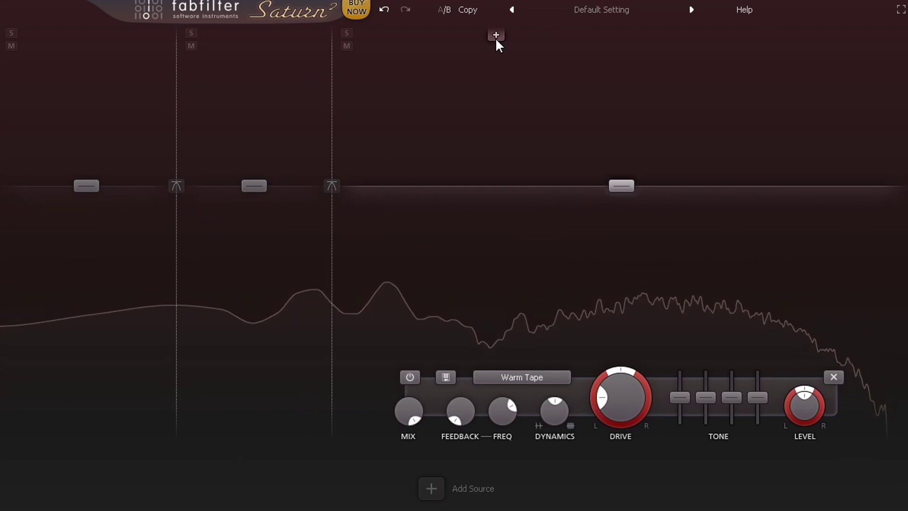
pyautogui.click(495, 37)
pyautogui.click(614, 36)
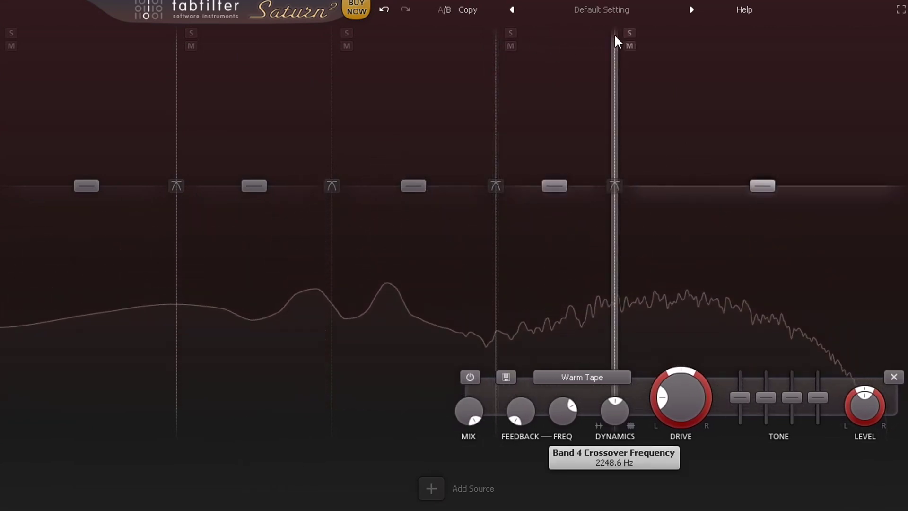
pyautogui.click(720, 36)
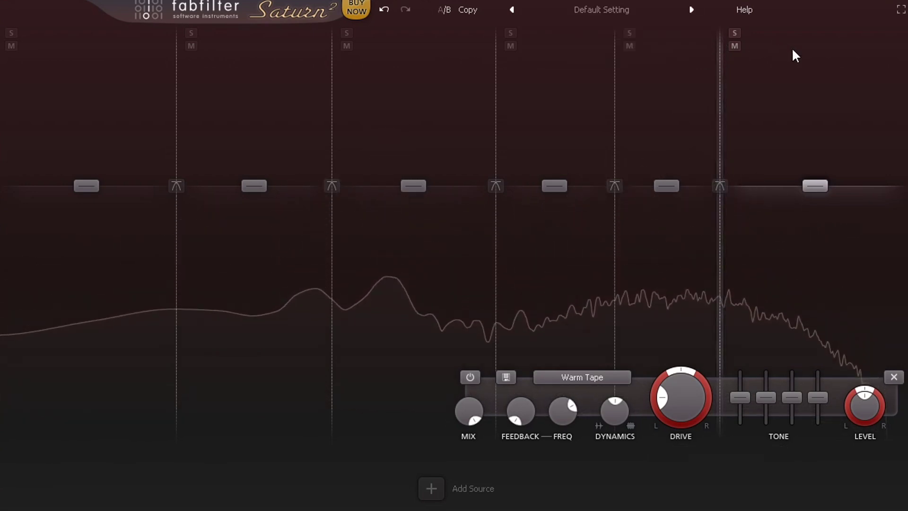
# Undo the extra crossovers, leaving Saturn 2 with two crossovers and three bands.
pyautogui.click(385, 8)
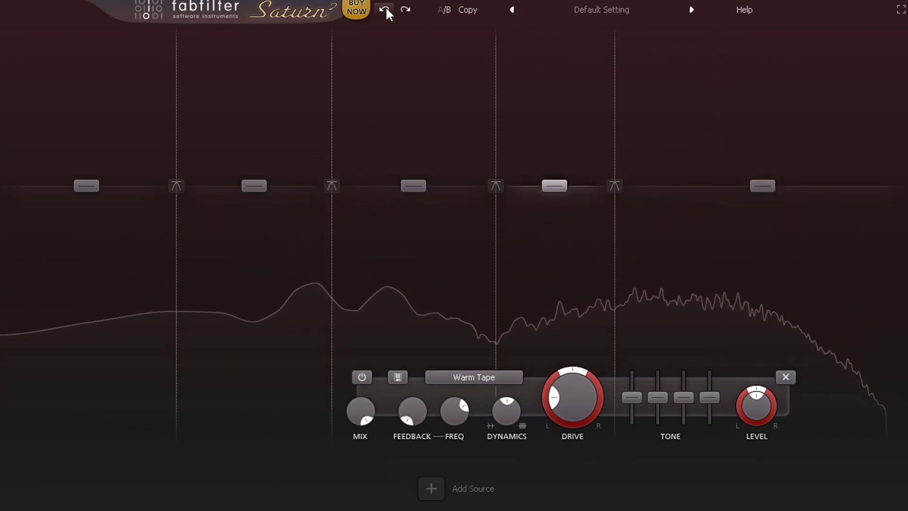
pyautogui.click(385, 8)
pyautogui.click(385, 8)
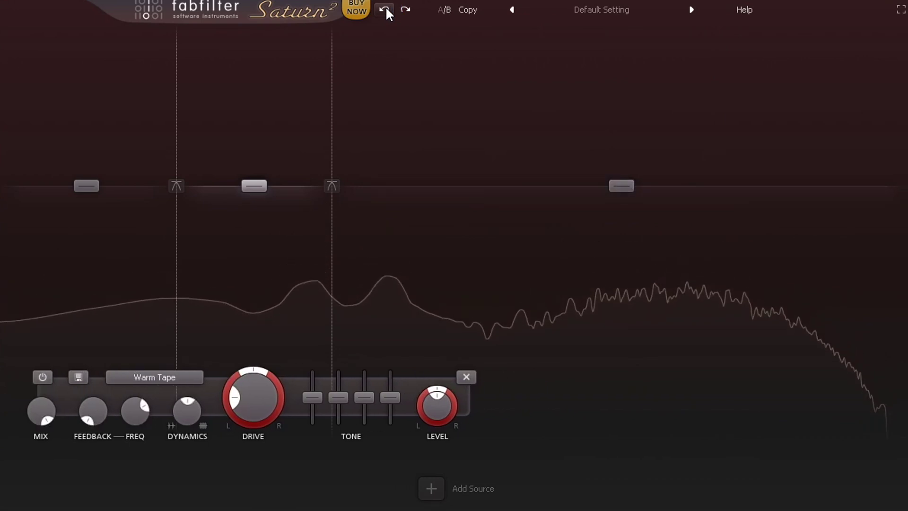
pyautogui.click(404, 9)
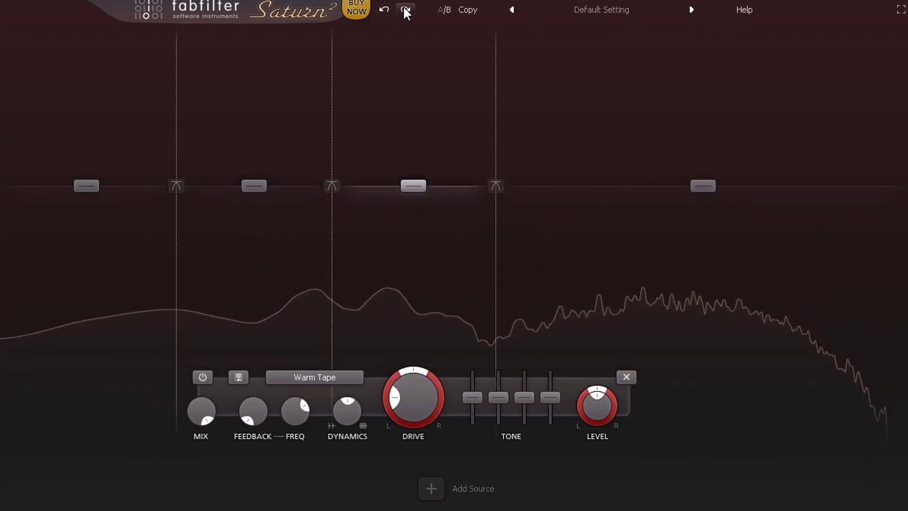
pyautogui.click(384, 9)
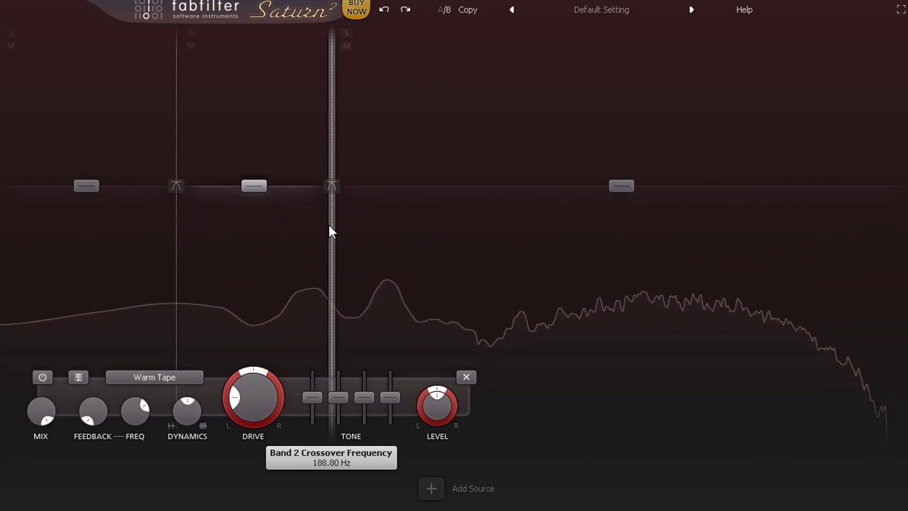
# Move the crossovers to about 699 Hz and 3182 Hz, lift Band 2 about +13 dB, then close Saturn.
pyautogui.moveTo(329, 231); pyautogui.dragTo(654, 225)
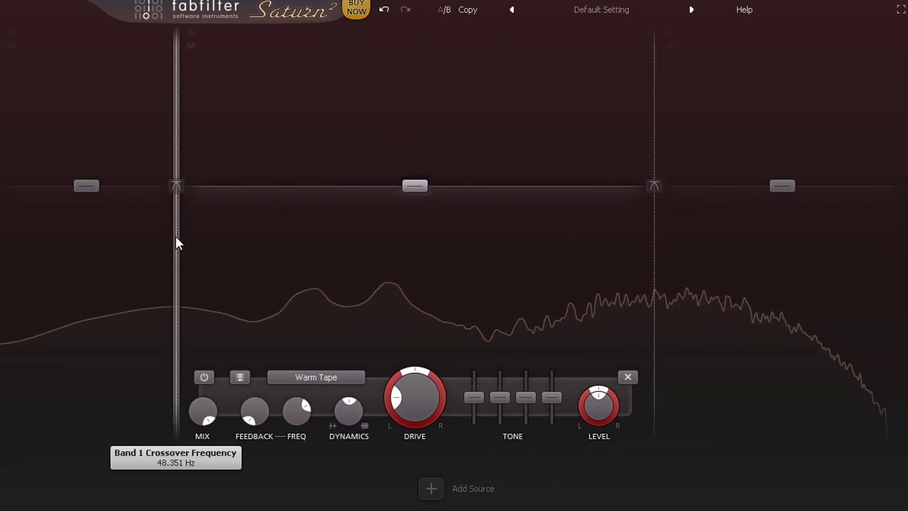
pyautogui.moveTo(177, 238); pyautogui.dragTo(465, 262)
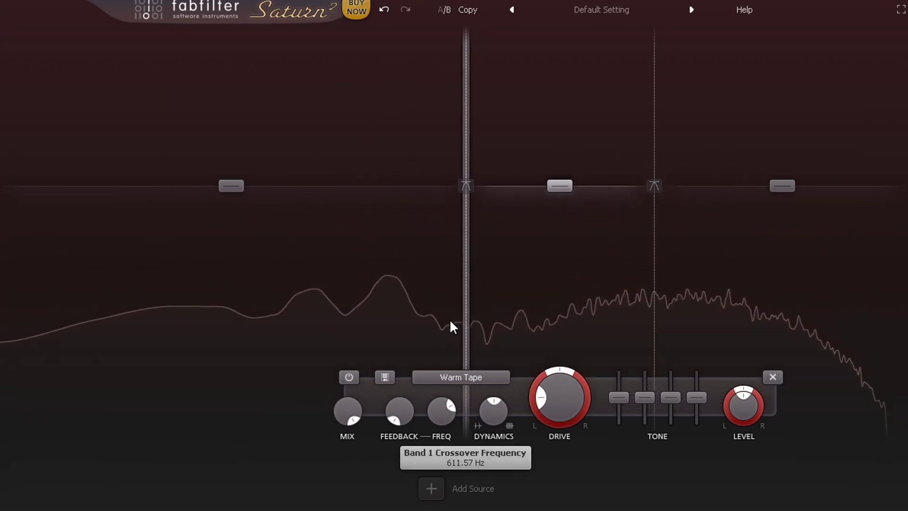
pyautogui.moveTo(560, 189)
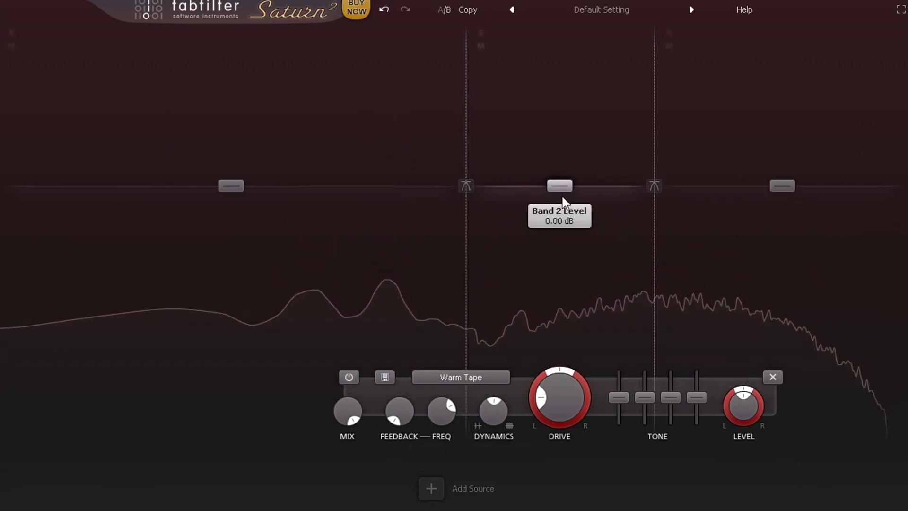
pyautogui.moveTo(557, 186); pyautogui.dragTo(557, 134)
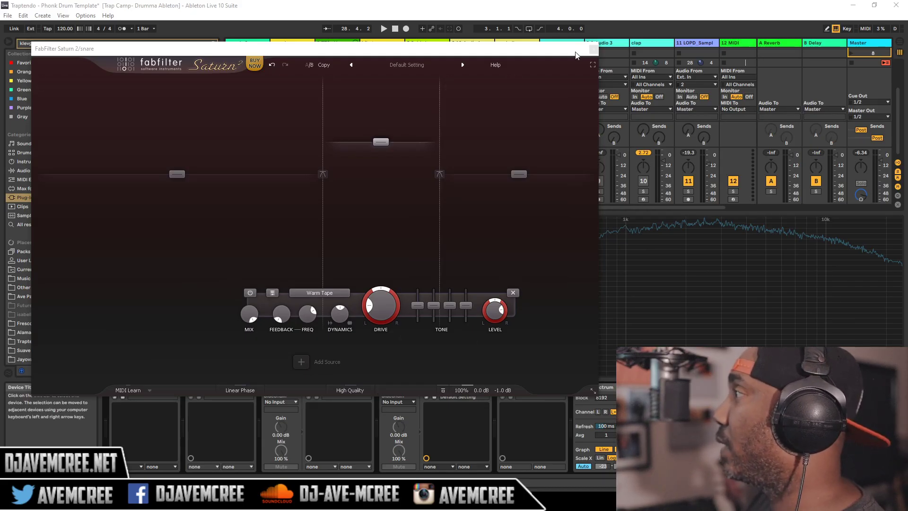
pyautogui.click(594, 50)
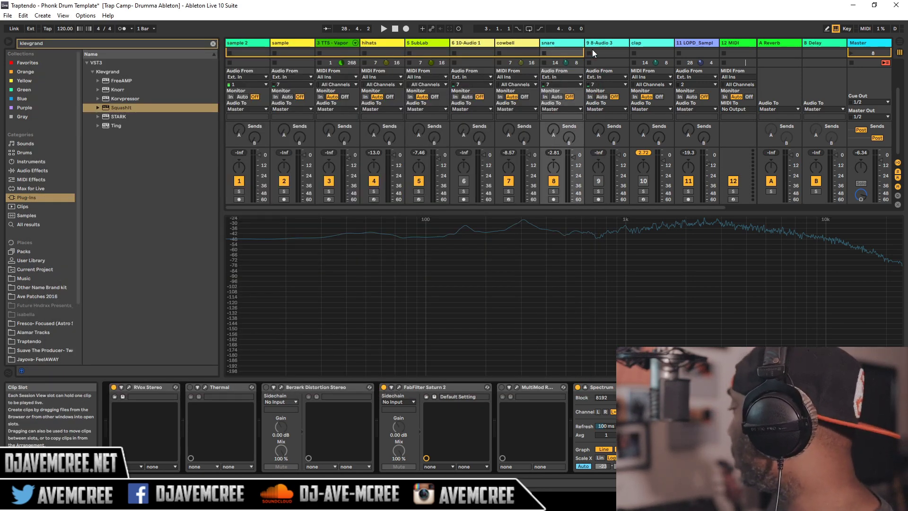
# Solo and play the snare, A/B Saturn 2 bypassed versus active, then reopen its window.
pyautogui.press('s')
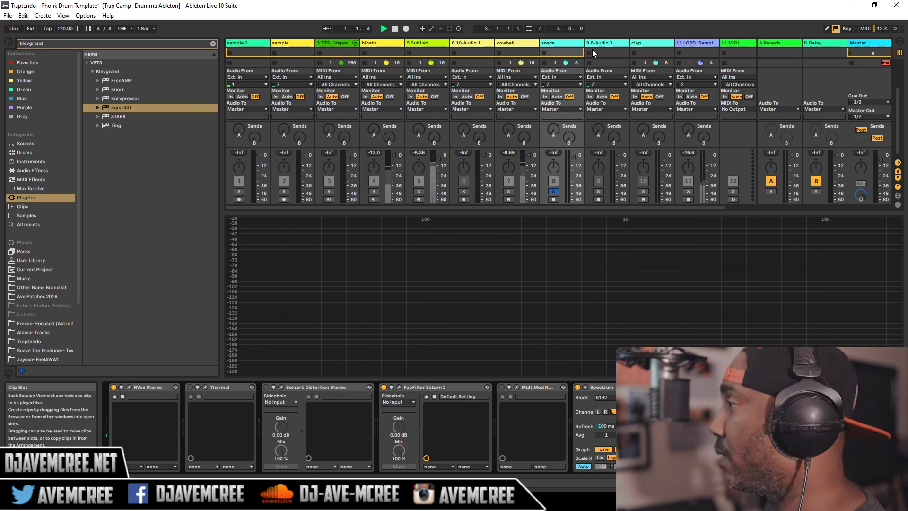
pyautogui.press('space')
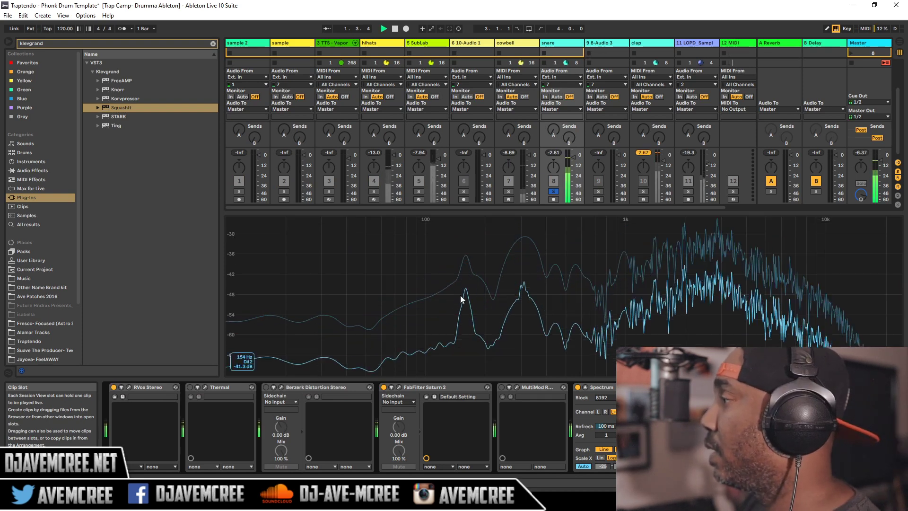
pyautogui.click(383, 387)
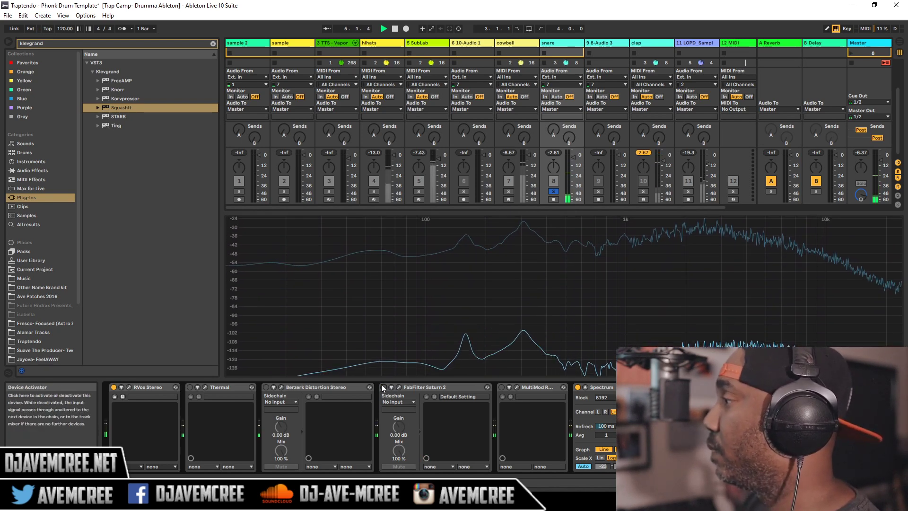
pyautogui.click(383, 387)
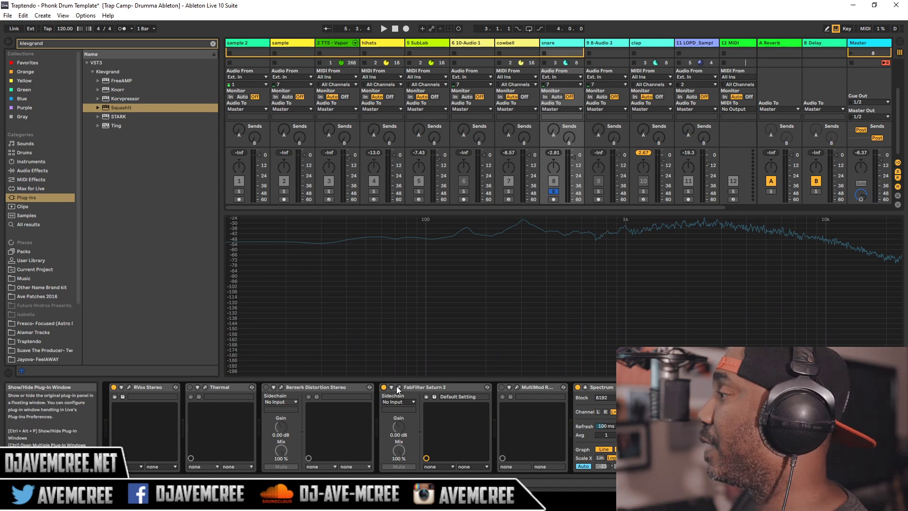
pyautogui.click(398, 387)
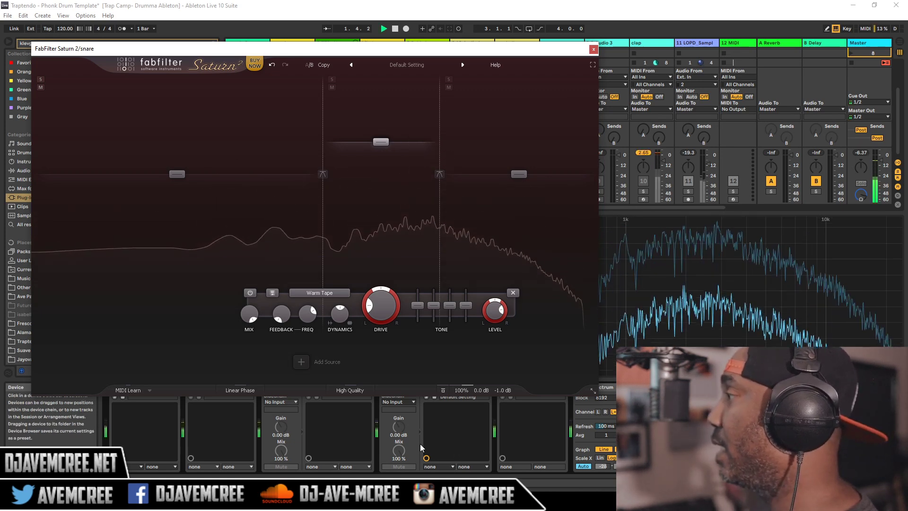
# Try Subtle Tube, then Clean Tube on band 2, raising its drive to about 42%.
pyautogui.click(322, 293)
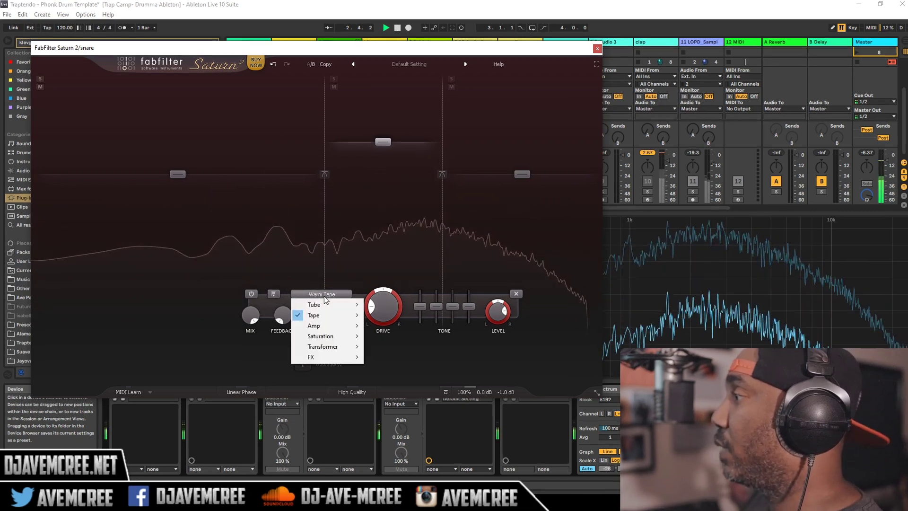
pyautogui.moveTo(326, 307)
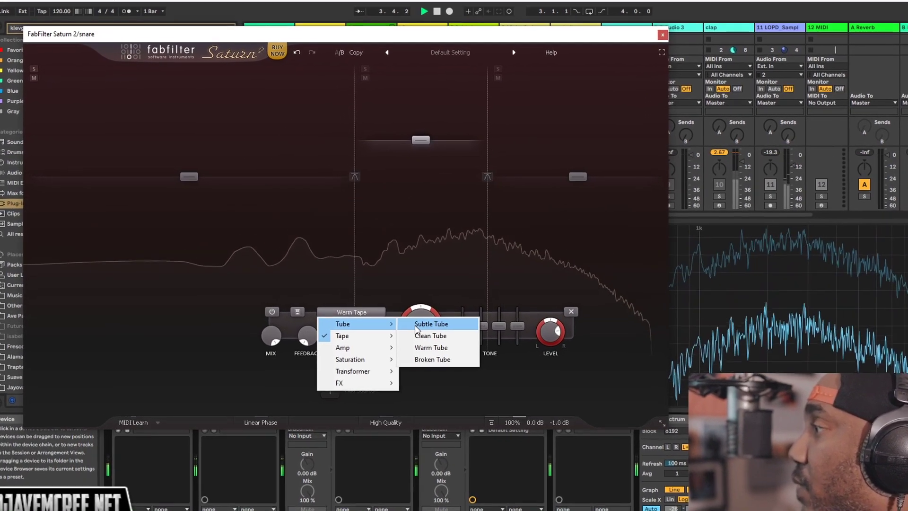
pyautogui.click(410, 314)
pyautogui.click(374, 323)
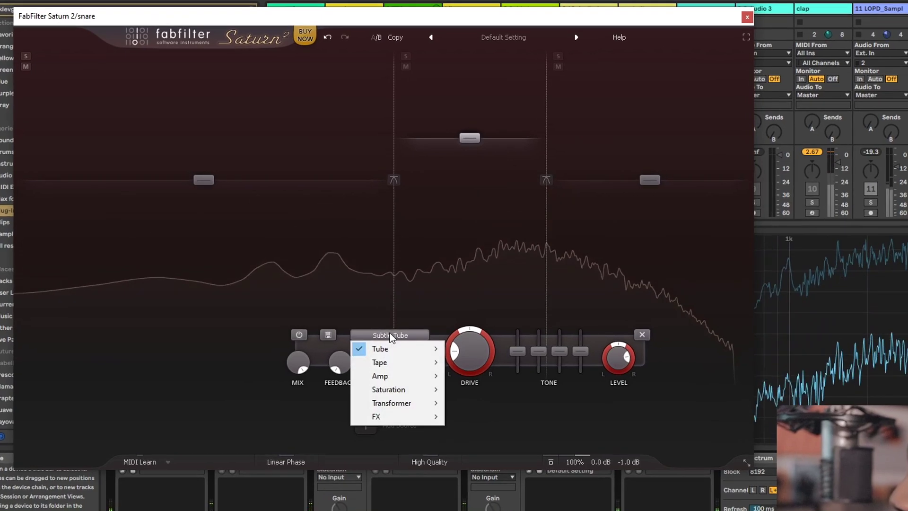
pyautogui.moveTo(404, 341)
pyautogui.click(512, 379)
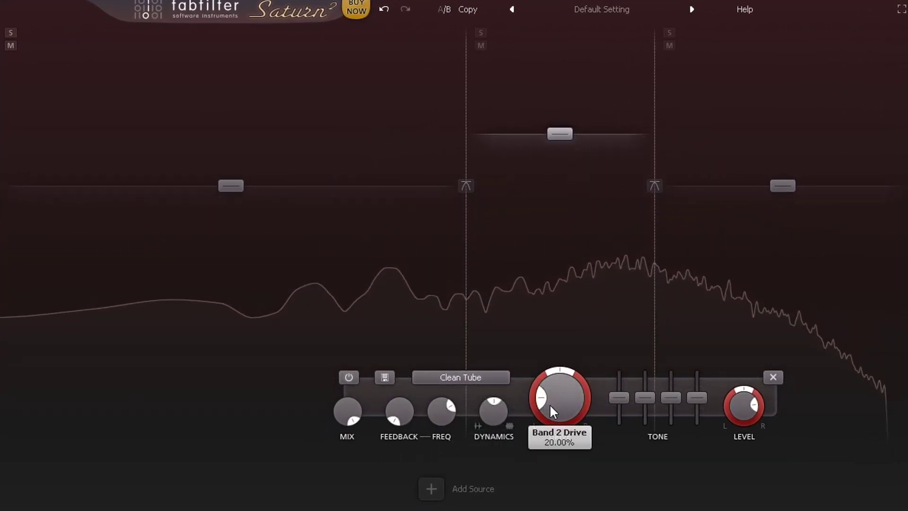
pyautogui.moveTo(550, 404); pyautogui.dragTo(540, 331)
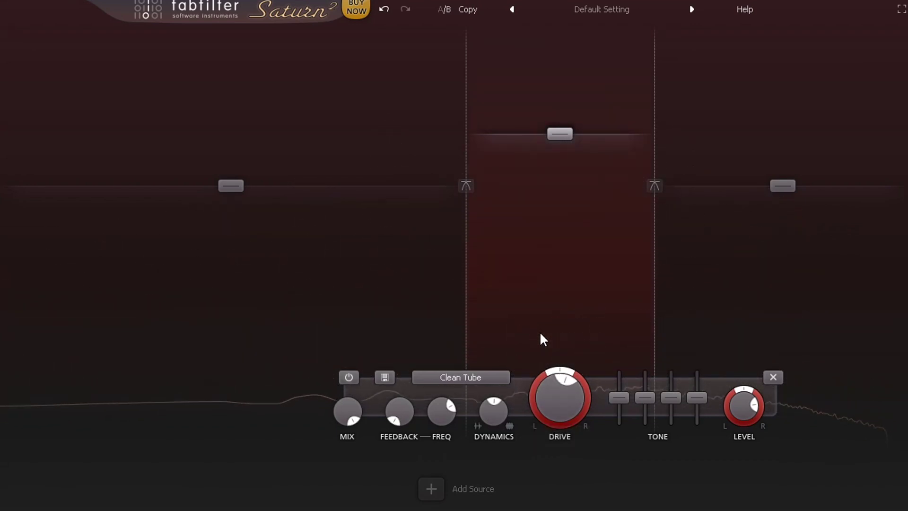
# Audition Warm Tube, Subtle Tape and Clean Tape styles on band 2.
pyautogui.click(455, 378)
pyautogui.moveTo(458, 391)
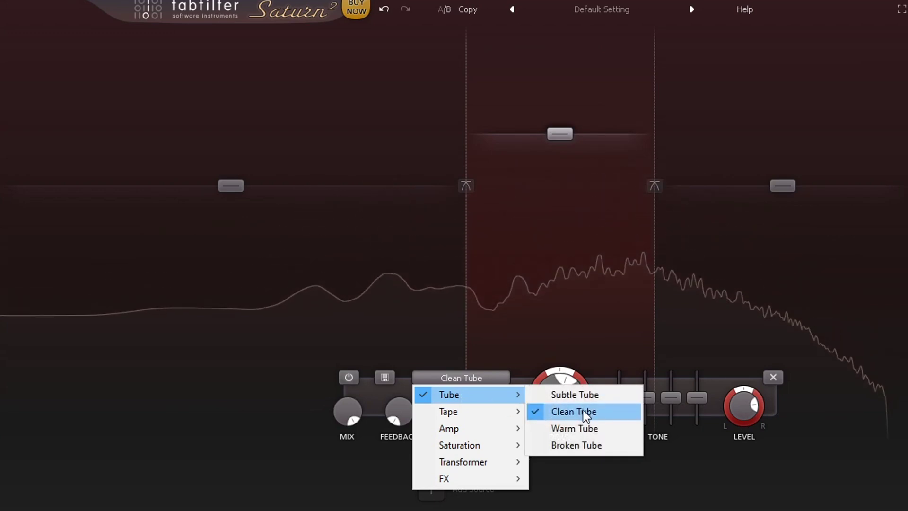
pyautogui.click(576, 427)
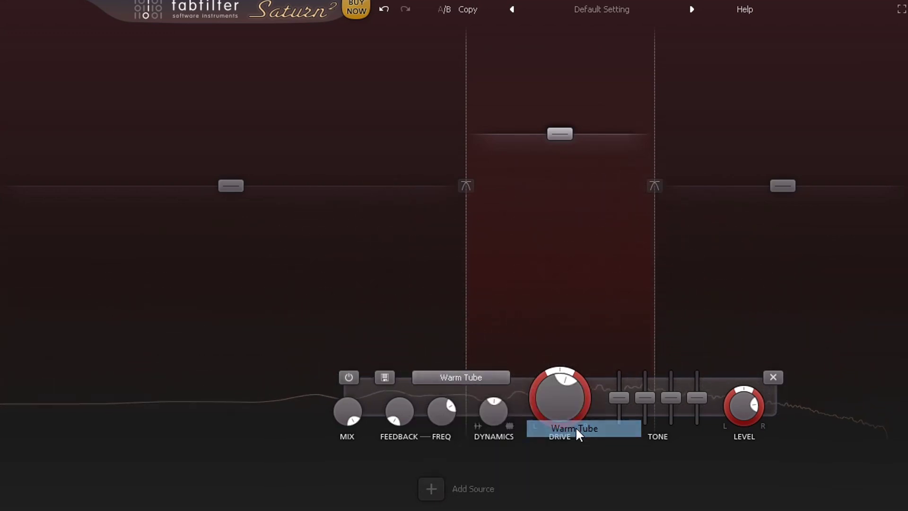
pyautogui.click(463, 376)
pyautogui.moveTo(472, 410)
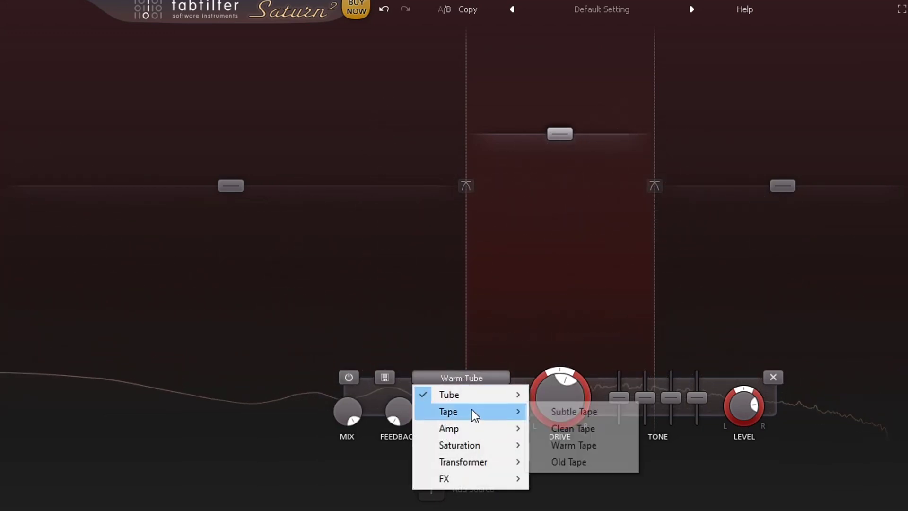
pyautogui.click(605, 415)
pyautogui.click(477, 376)
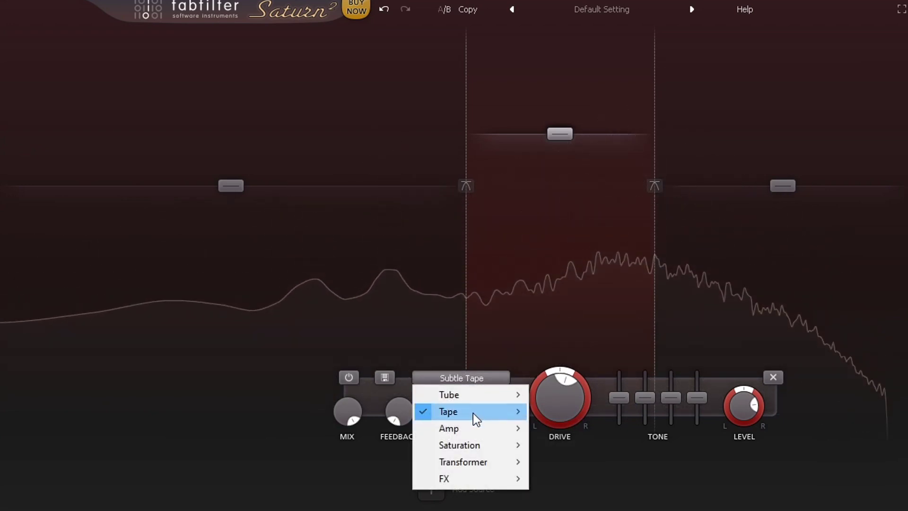
pyautogui.moveTo(473, 413)
pyautogui.click(563, 428)
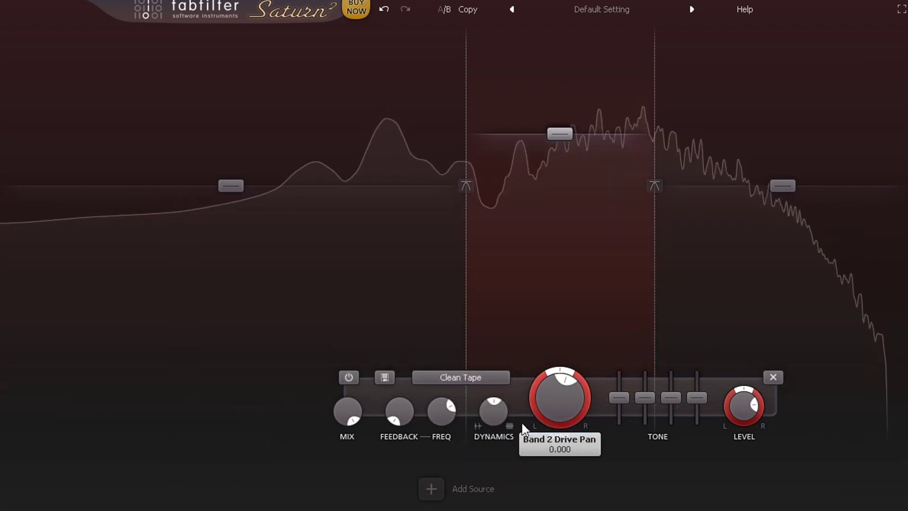
# Try American Plexi Amp on band 2, then settle on Old Tape.
pyautogui.click(458, 377)
pyautogui.moveTo(483, 430)
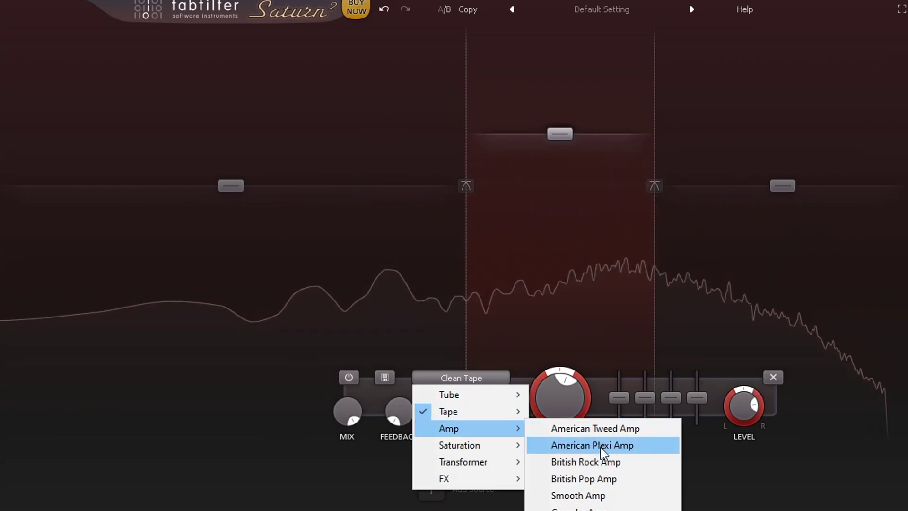
pyautogui.click(584, 447)
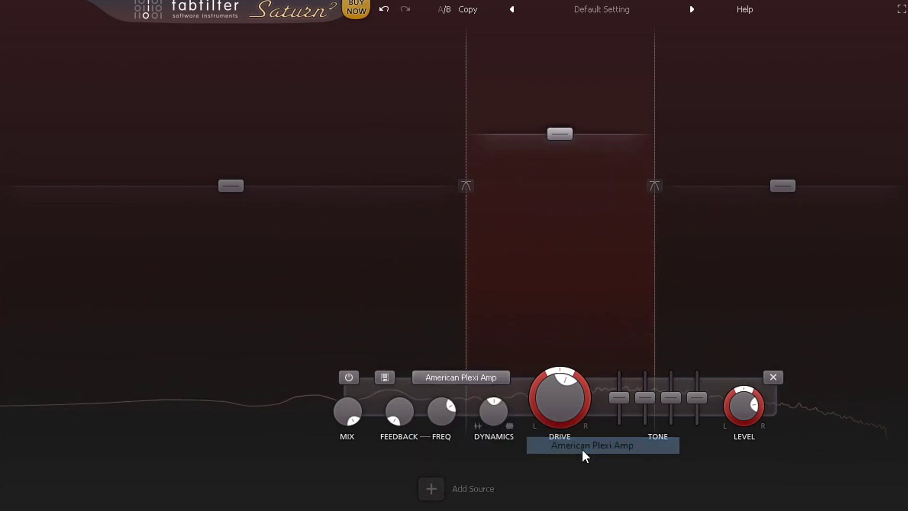
pyautogui.click(490, 376)
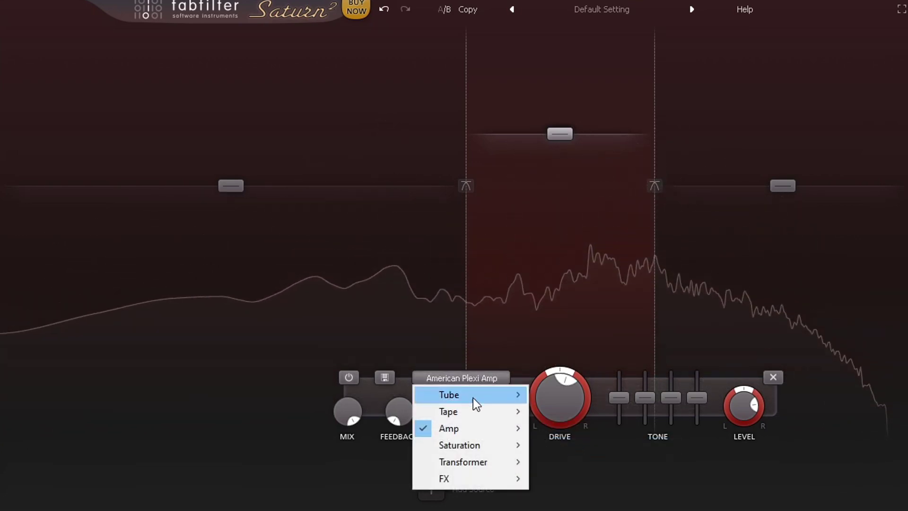
pyautogui.moveTo(474, 410)
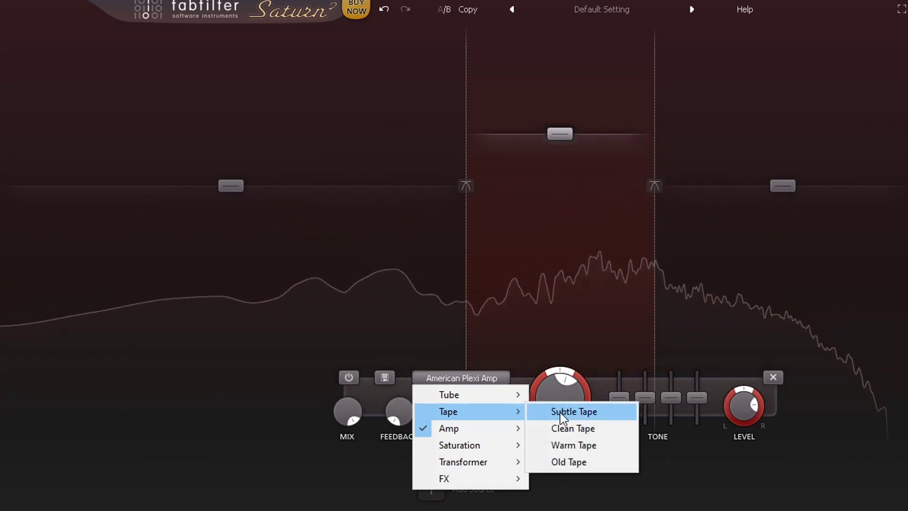
pyautogui.click(568, 460)
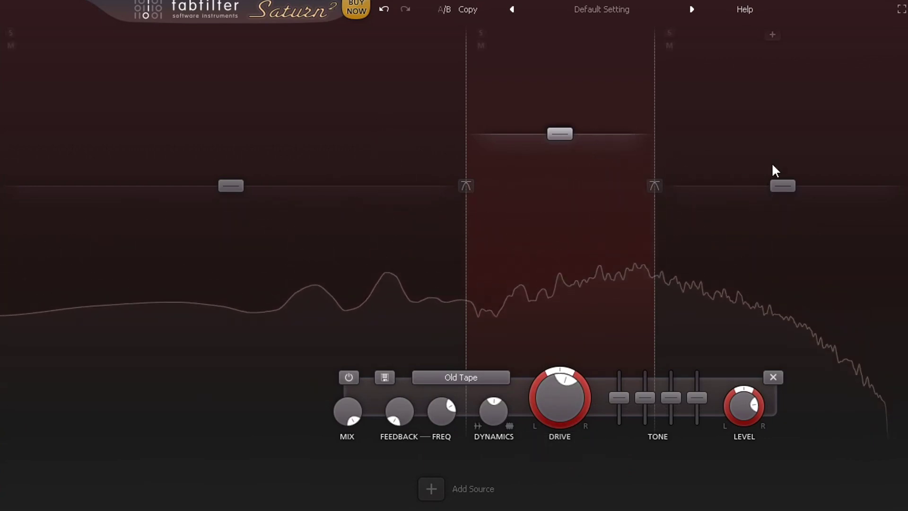
# Lift the high band to +14.40 dB and change its style to Clean Tape.
pyautogui.moveTo(781, 184); pyautogui.dragTo(769, 127)
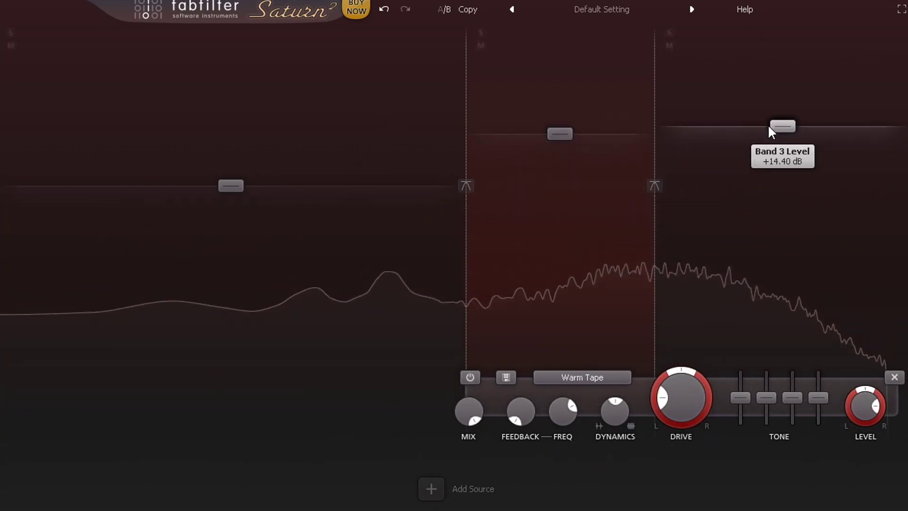
pyautogui.click(574, 379)
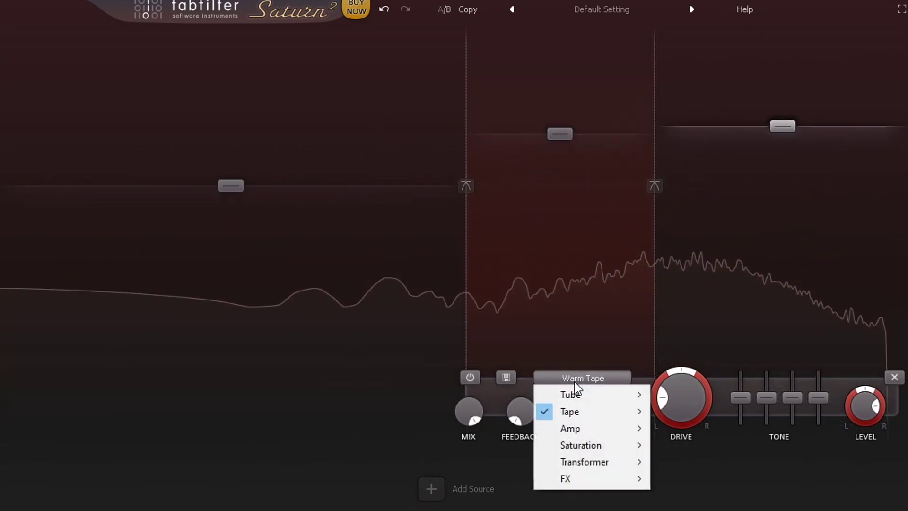
pyautogui.moveTo(600, 409)
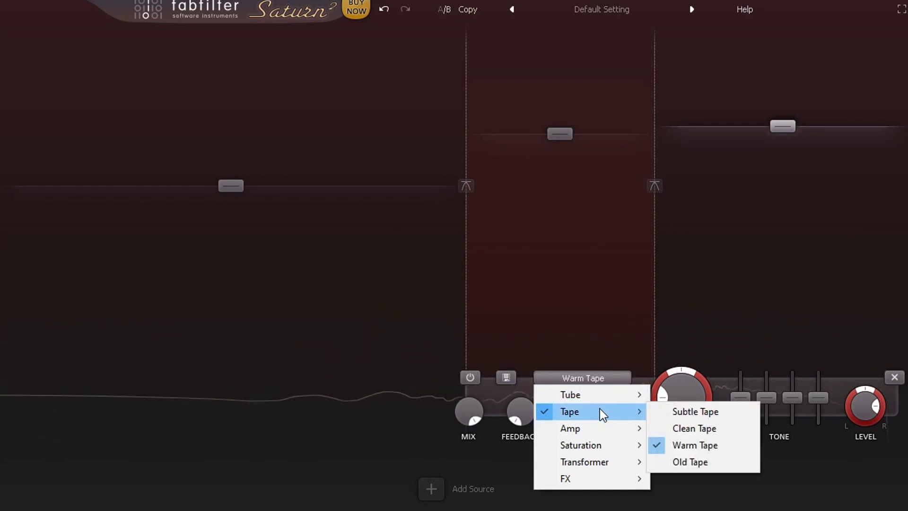
pyautogui.click(696, 423)
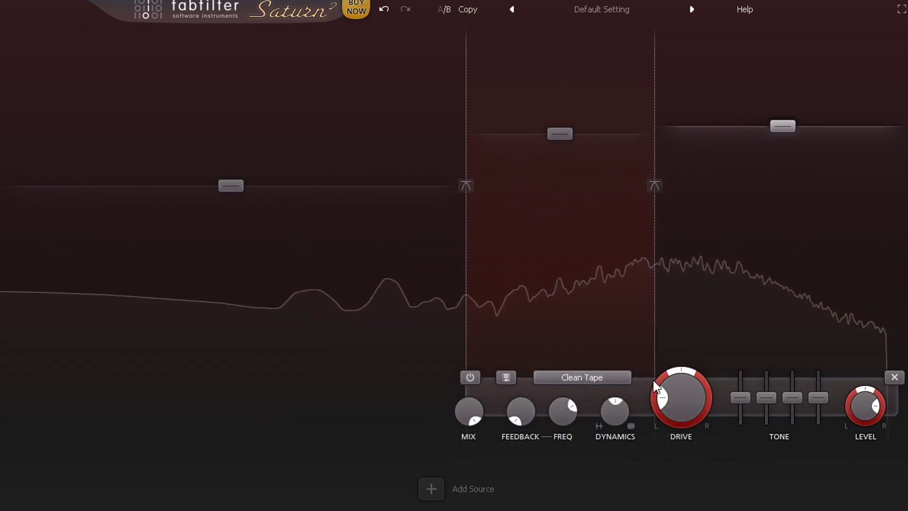
pyautogui.moveTo(623, 432)
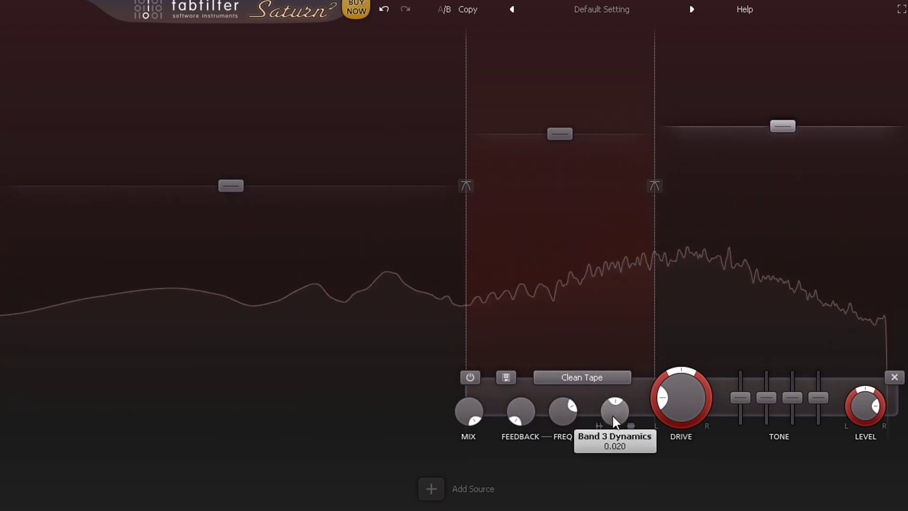
# Lower band 3's dynamics to about -0.416, then toggle the middle band to compare.
pyautogui.moveTo(612, 411); pyautogui.dragTo(620, 462)
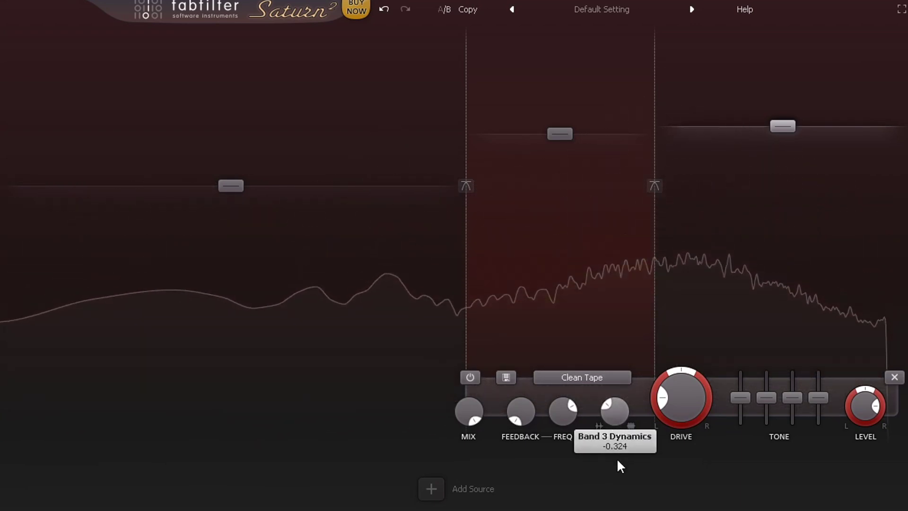
pyautogui.moveTo(614, 411)
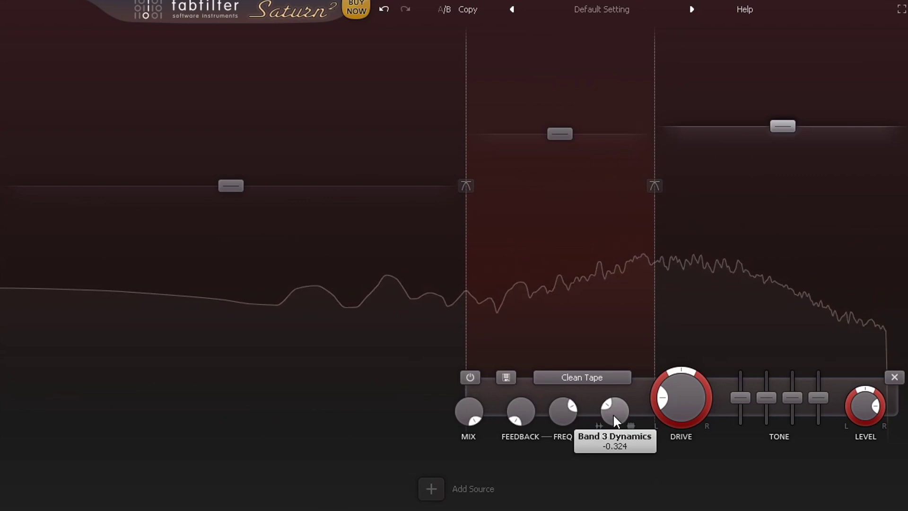
pyautogui.moveTo(613, 414); pyautogui.dragTo(613, 456)
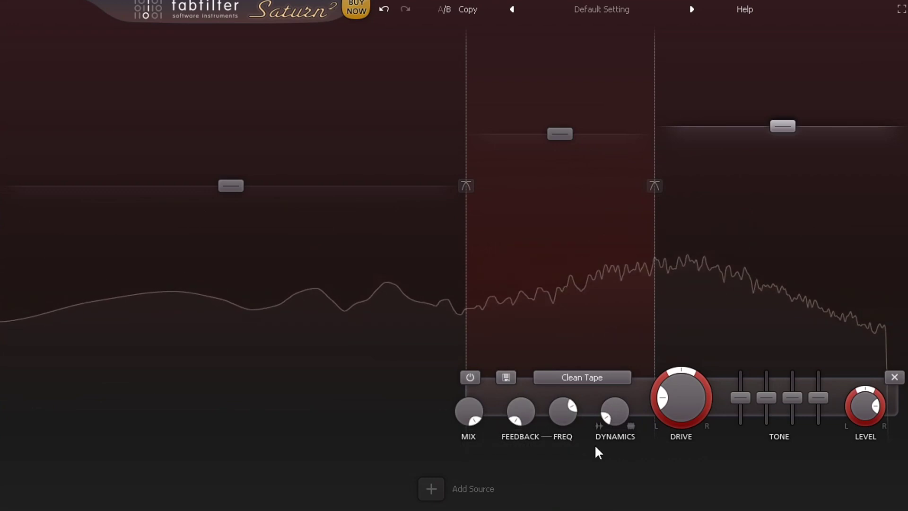
pyautogui.click(563, 257)
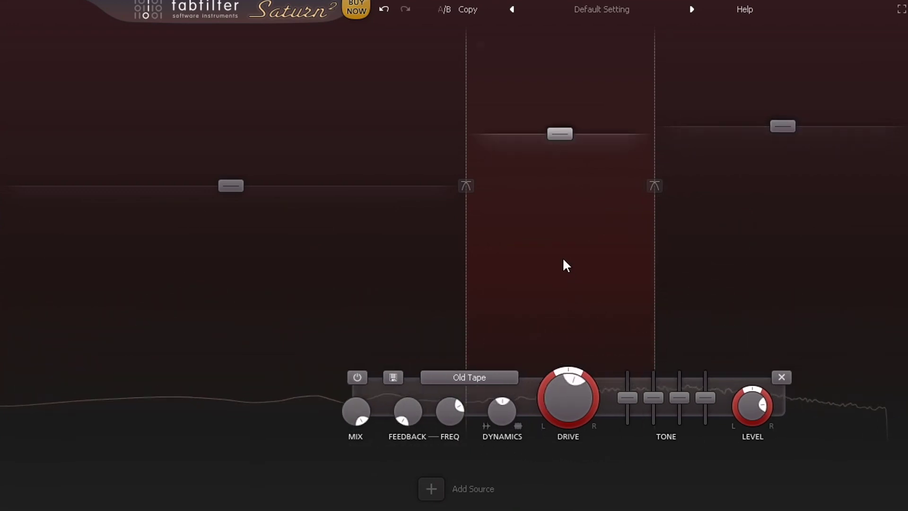
pyautogui.click(350, 376)
pyautogui.click(818, 268)
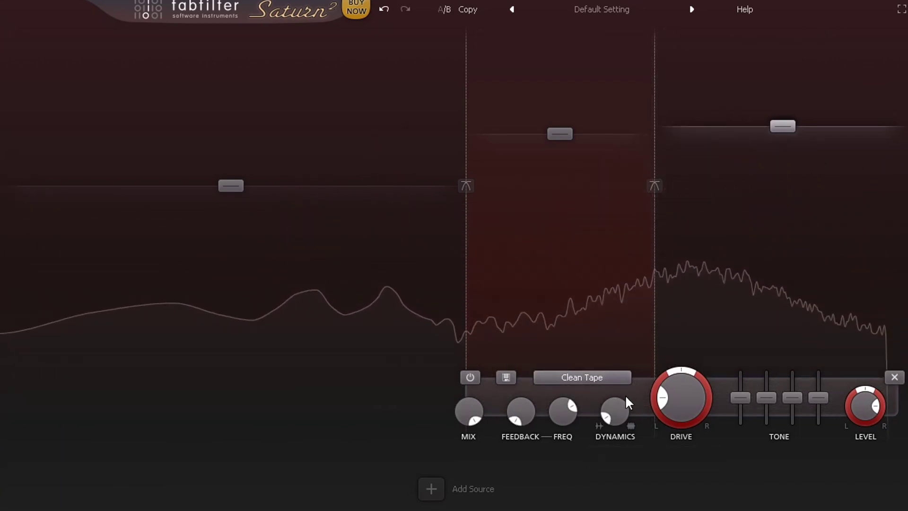
# Push band 3's dynamics to maximum, then back it off to about 0.579.
pyautogui.moveTo(617, 411)
pyautogui.moveTo(616, 407); pyautogui.dragTo(591, 236)
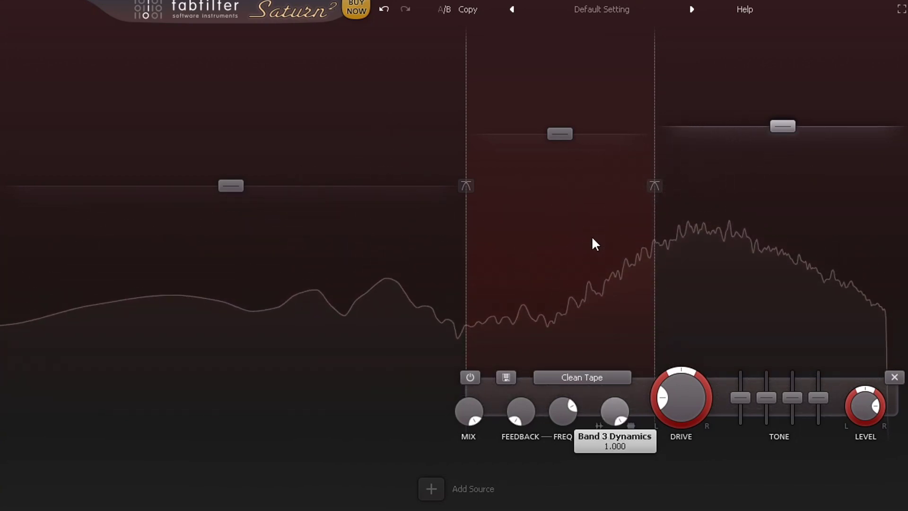
pyautogui.moveTo(593, 238); pyautogui.dragTo(586, 272)
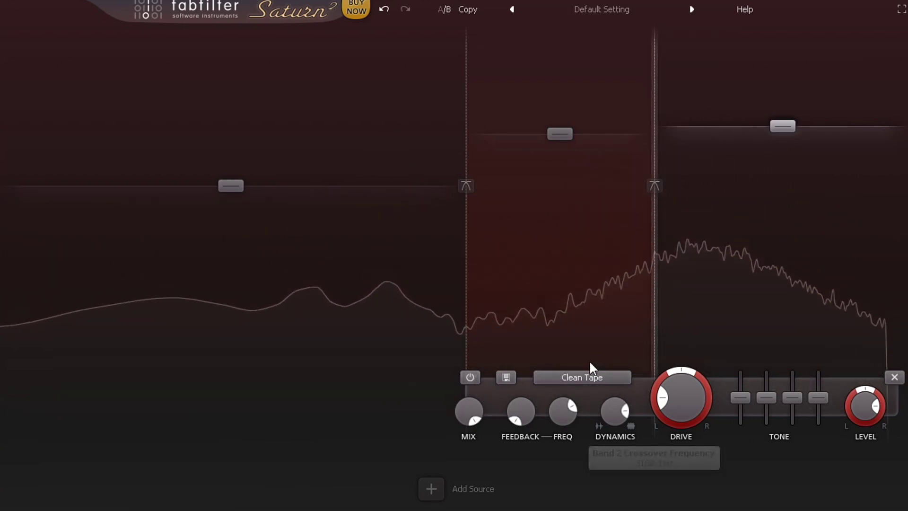
# Switch off band 3 and push the middle band's feedback to 100%.
pyautogui.click(585, 237)
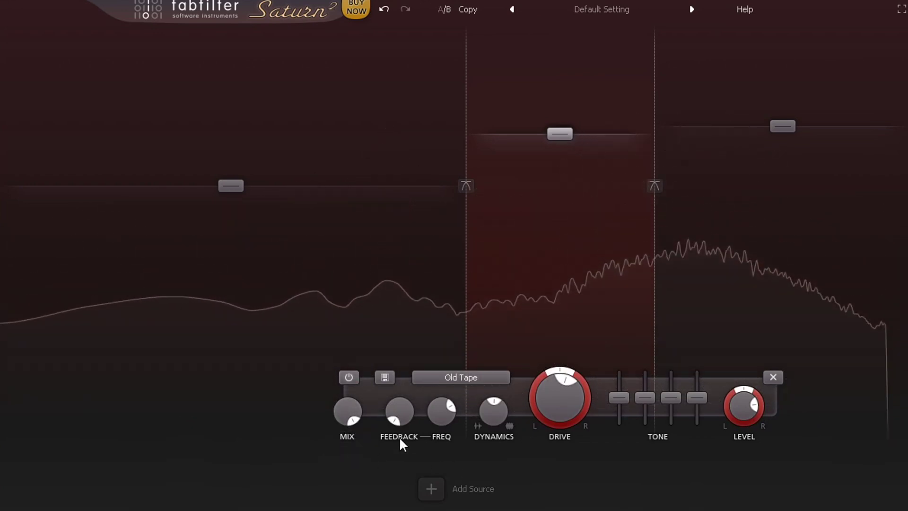
pyautogui.moveTo(401, 415); pyautogui.dragTo(368, 316)
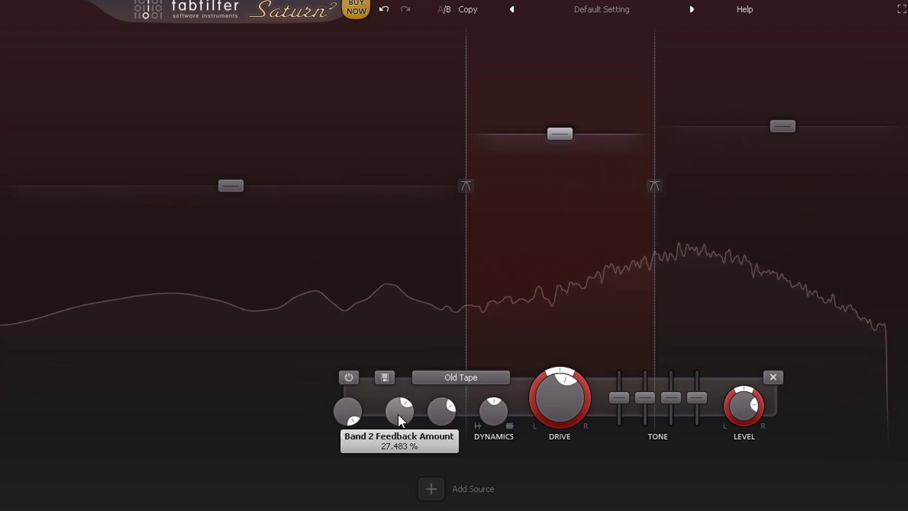
pyautogui.moveTo(745, 216)
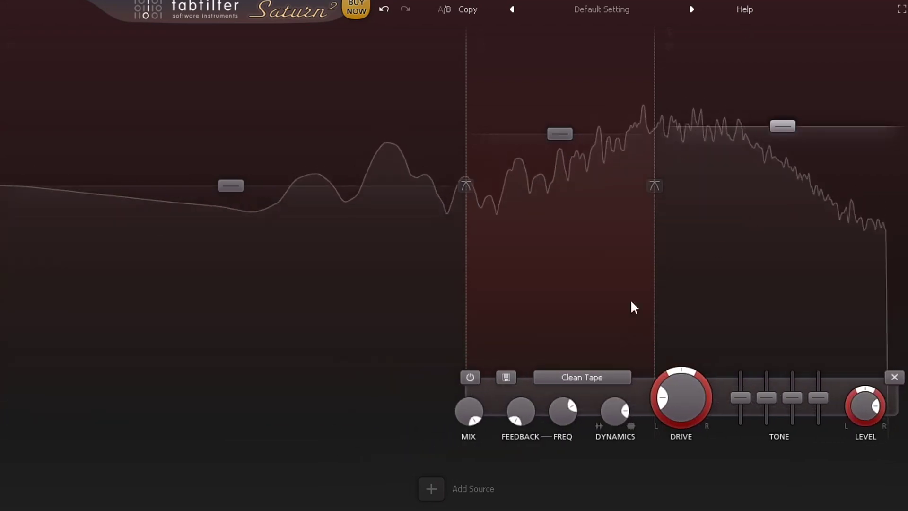
pyautogui.click(470, 377)
pyautogui.moveTo(530, 200)
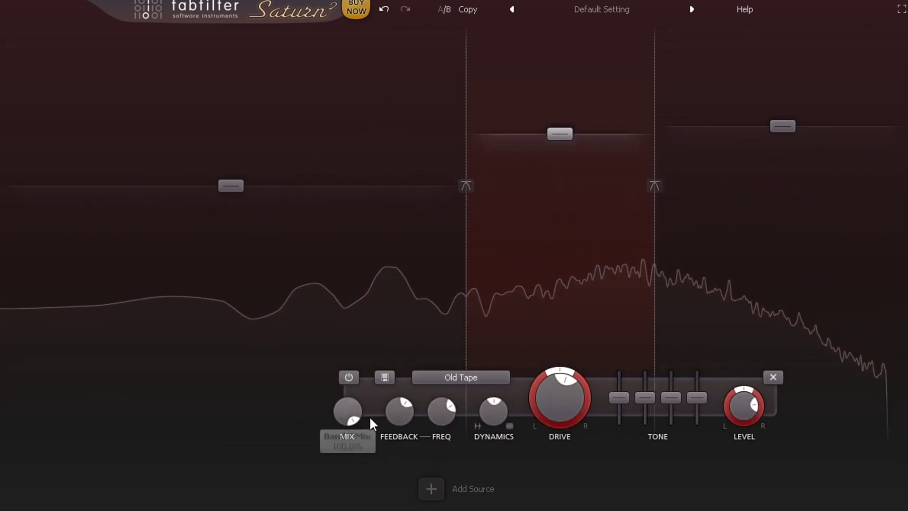
pyautogui.moveTo(391, 407); pyautogui.dragTo(349, 365)
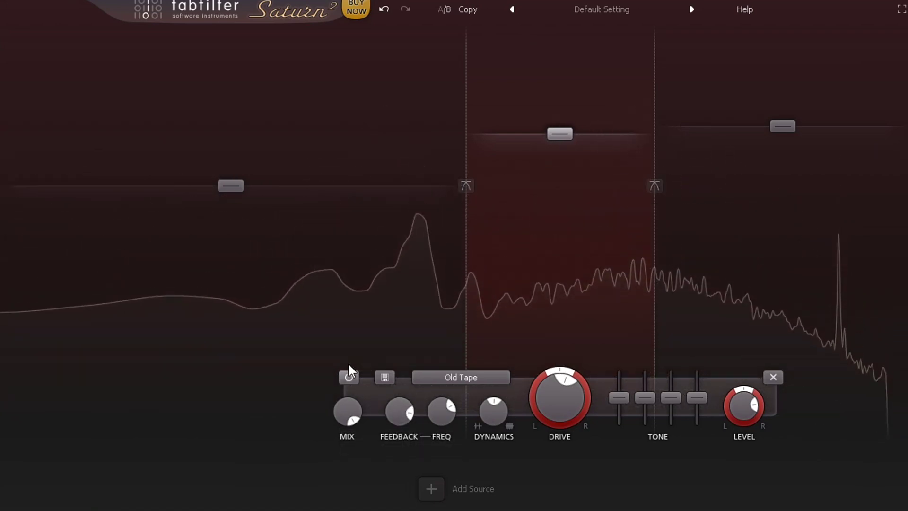
# Set band 2's feedback frequency to about 947 Hz, mix to full, feedback about 97%, dynamics 0.768.
pyautogui.moveTo(444, 413); pyautogui.dragTo(433, 453)
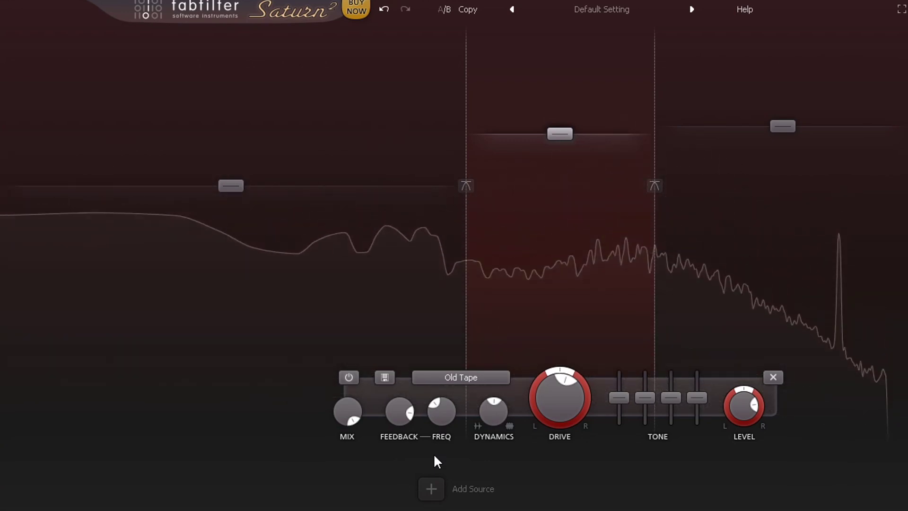
pyautogui.moveTo(359, 420)
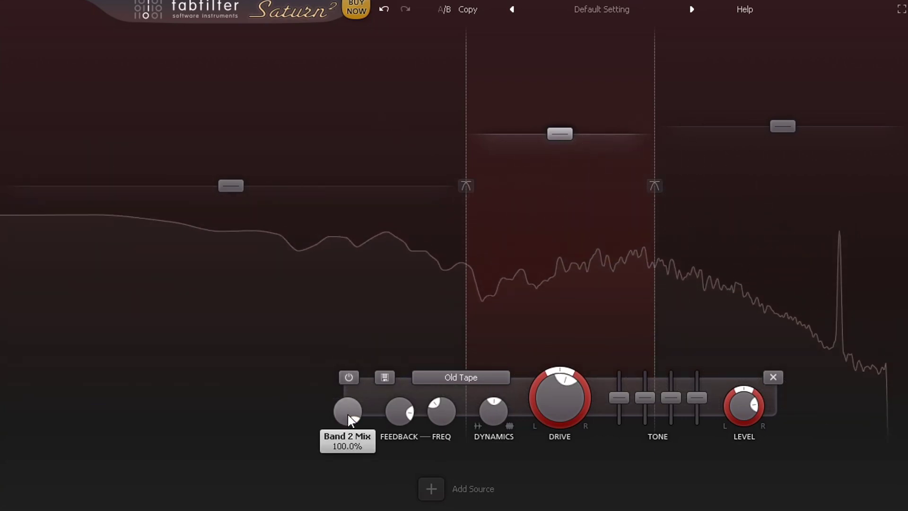
pyautogui.moveTo(355, 422); pyautogui.dragTo(355, 493)
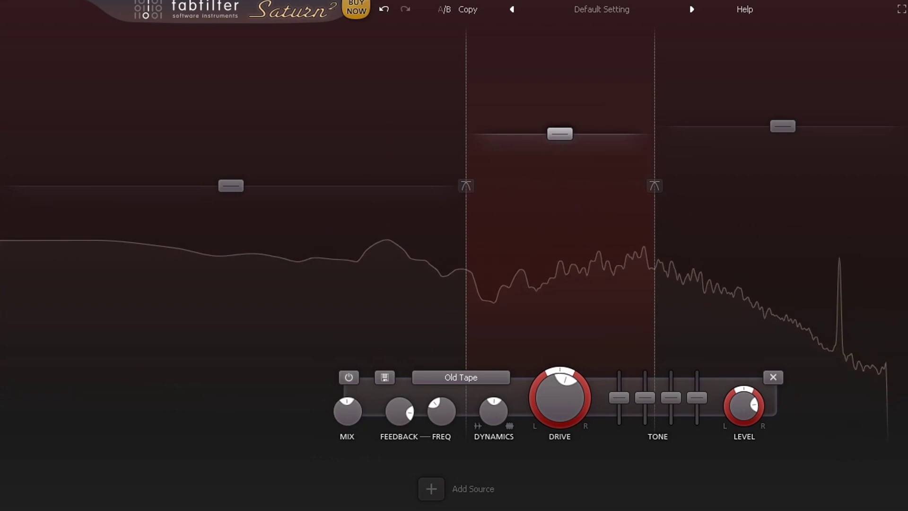
pyautogui.moveTo(398, 405); pyautogui.dragTo(404, 452)
pyautogui.moveTo(492, 424); pyautogui.dragTo(490, 472)
pyautogui.moveTo(348, 401); pyautogui.dragTo(323, 340)
pyautogui.moveTo(393, 413); pyautogui.dragTo(365, 351)
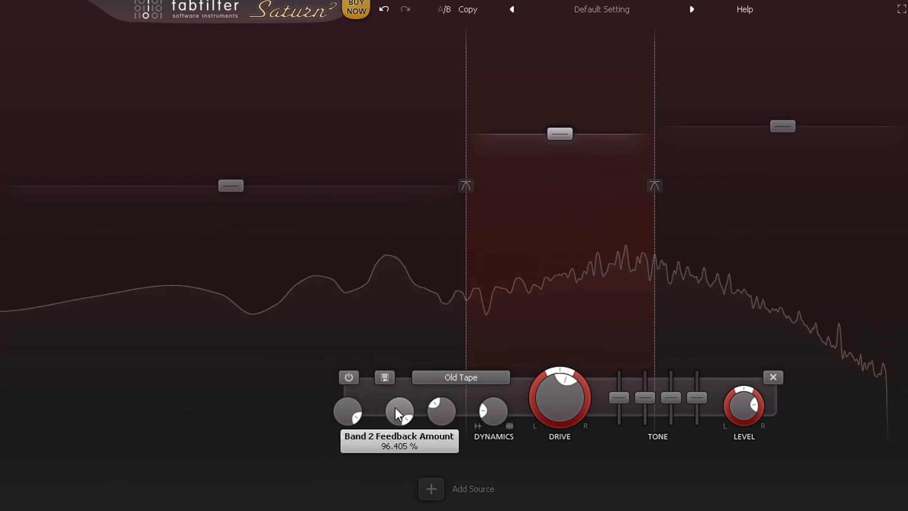
pyautogui.moveTo(499, 412)
pyautogui.mouseDown()
pyautogui.moveTo(479, 301)
pyautogui.moveTo(475, 374)
pyautogui.moveTo(492, 422)
pyautogui.mouseUp()
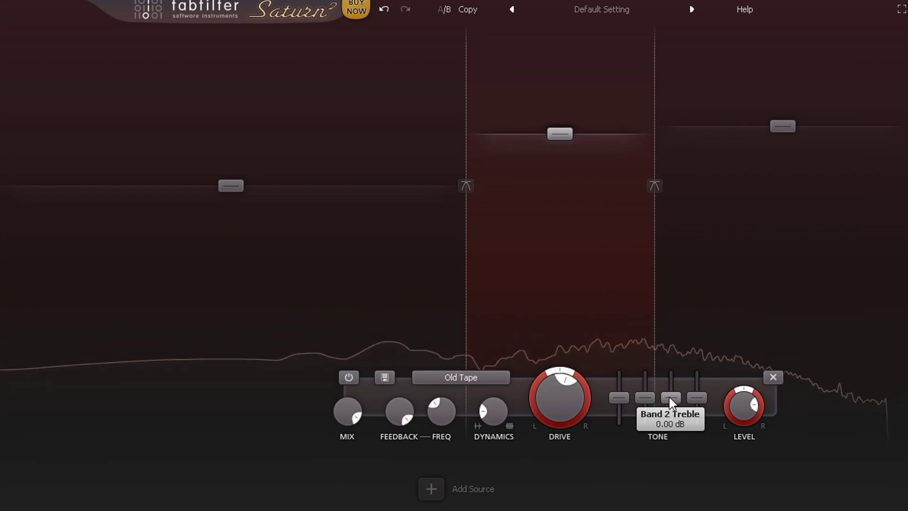
# Raise band 2's treble, cut its presence, and lift its mid by 1.41 dB.
pyautogui.moveTo(669, 397); pyautogui.dragTo(694, 421)
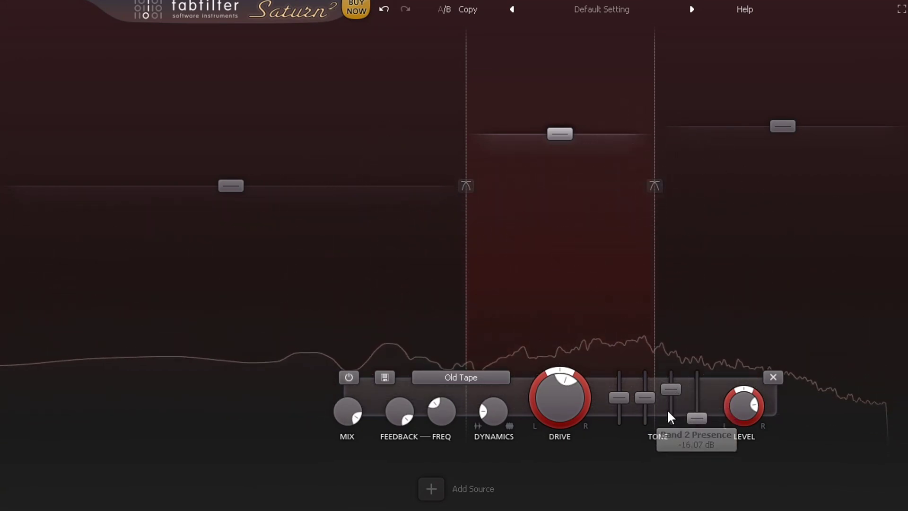
pyautogui.moveTo(648, 401)
pyautogui.mouseDown()
pyautogui.moveTo(648, 394)
pyautogui.moveTo(645, 413)
pyautogui.moveTo(622, 422)
pyautogui.moveTo(643, 400)
pyautogui.mouseUp()
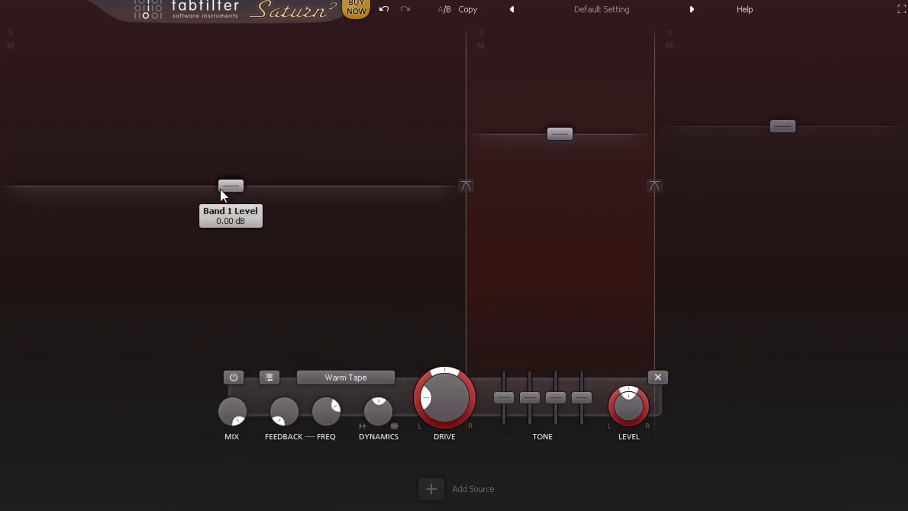
# Boost band 1 to +13.85 dB, reselect the middle band, and add an LFO modulation source.
pyautogui.moveTo(220, 188); pyautogui.dragTo(216, 133)
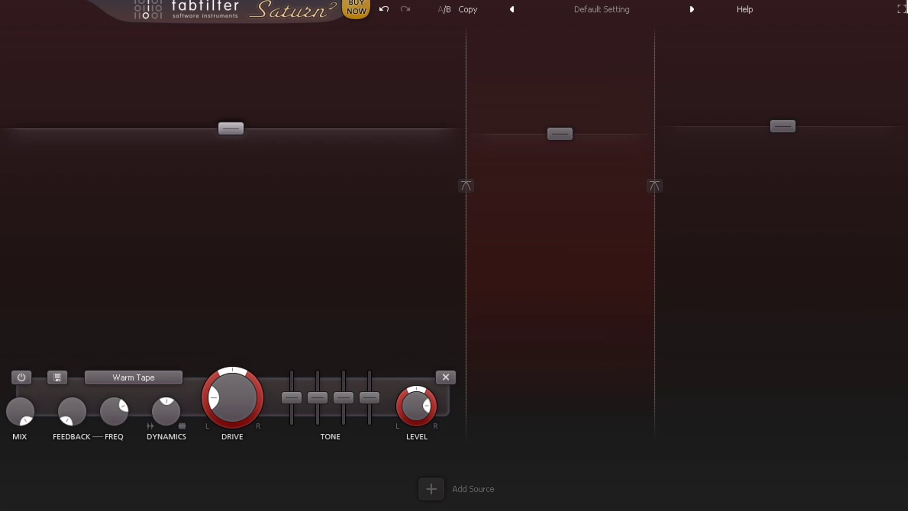
pyautogui.click(559, 226)
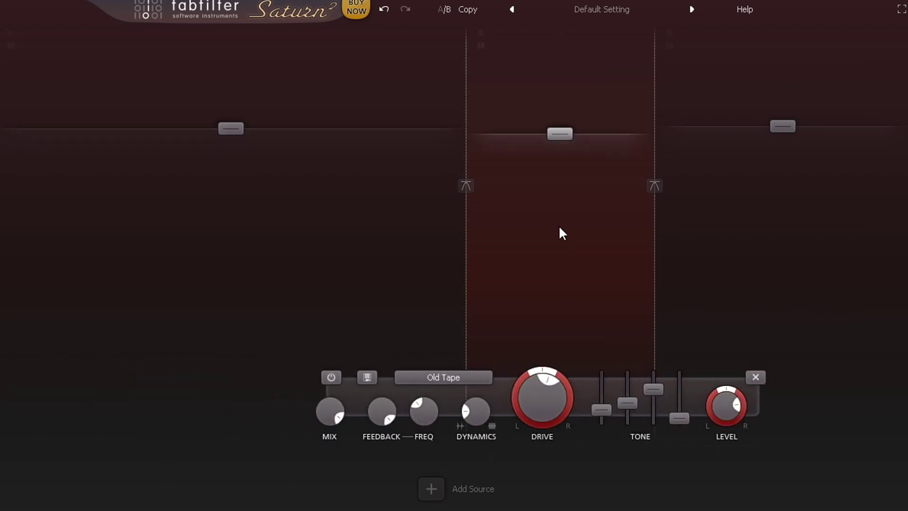
pyautogui.click(437, 484)
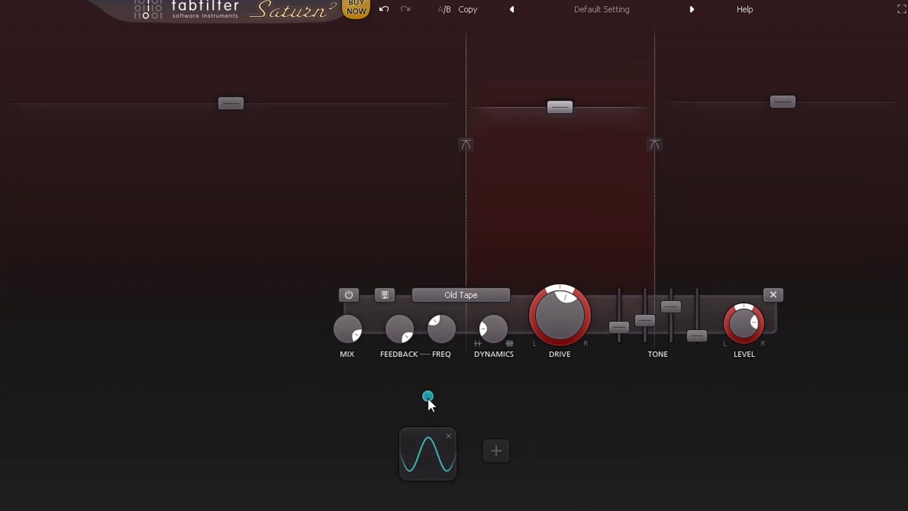
# Route an XLFO to band 2's drive pan at about 0.286 depth and expand its settings.
pyautogui.moveTo(427, 396); pyautogui.dragTo(645, 321)
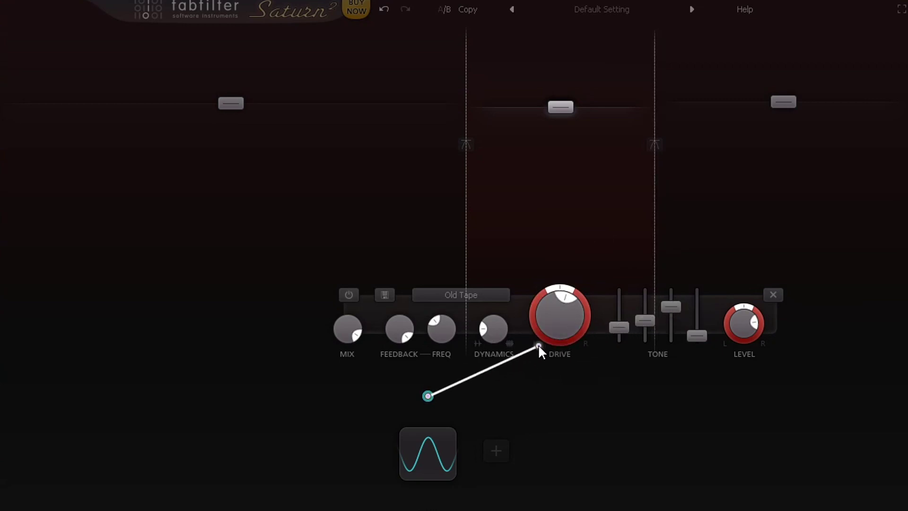
pyautogui.moveTo(539, 347); pyautogui.dragTo(571, 338)
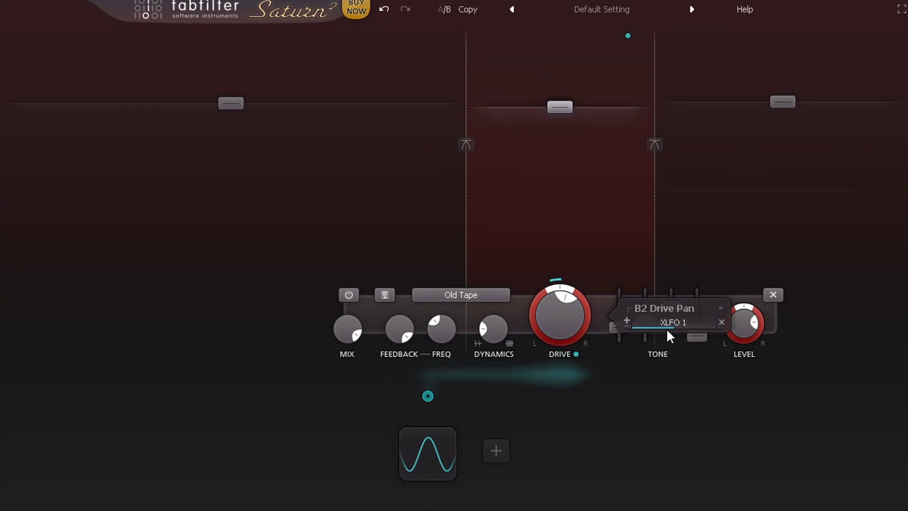
pyautogui.moveTo(667, 335); pyautogui.dragTo(714, 325)
pyautogui.click(448, 436)
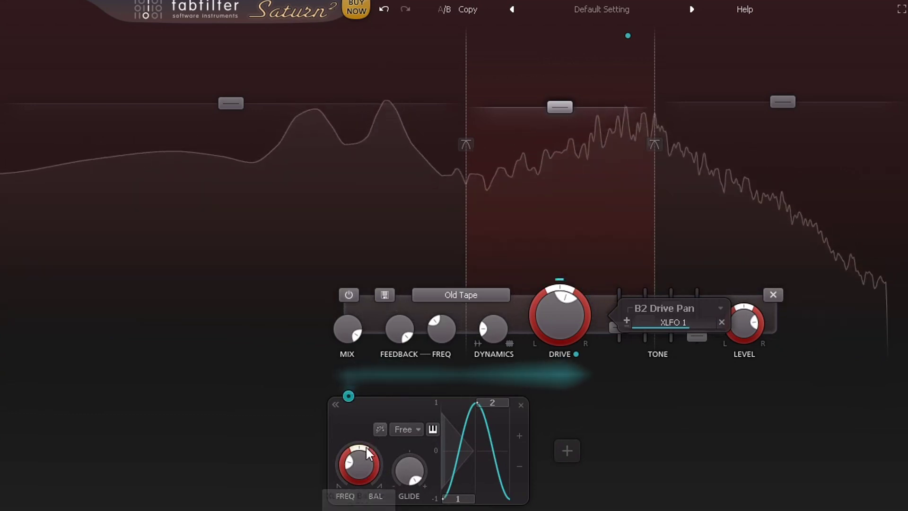
# Speed the XLFO up to about 4.3 Hz, square its wave with glide, and retrigger it on each note.
pyautogui.moveTo(358, 465)
pyautogui.moveTo(358, 465); pyautogui.dragTo(342, 419)
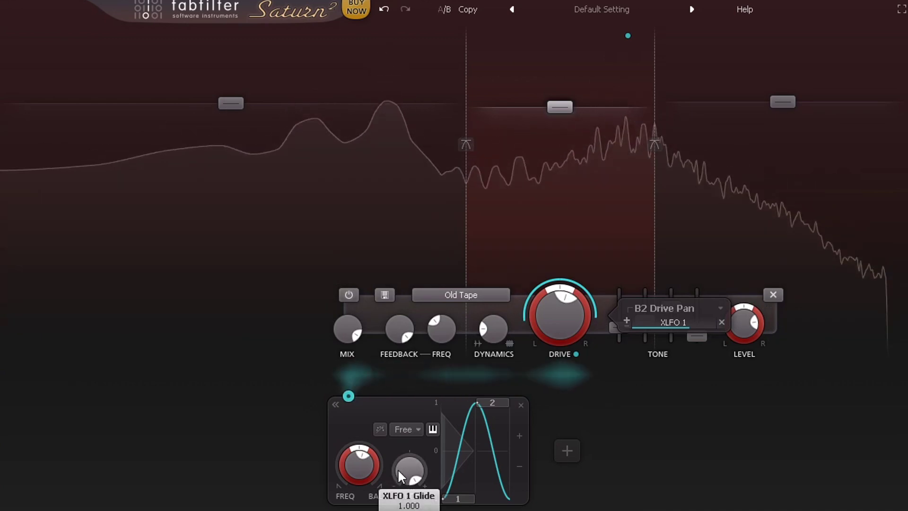
pyautogui.moveTo(398, 469); pyautogui.dragTo(398, 497)
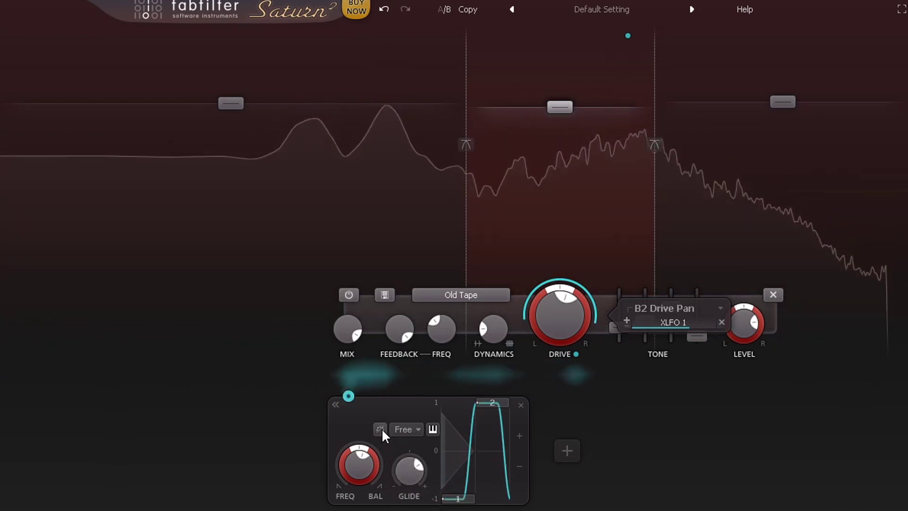
pyautogui.click(432, 430)
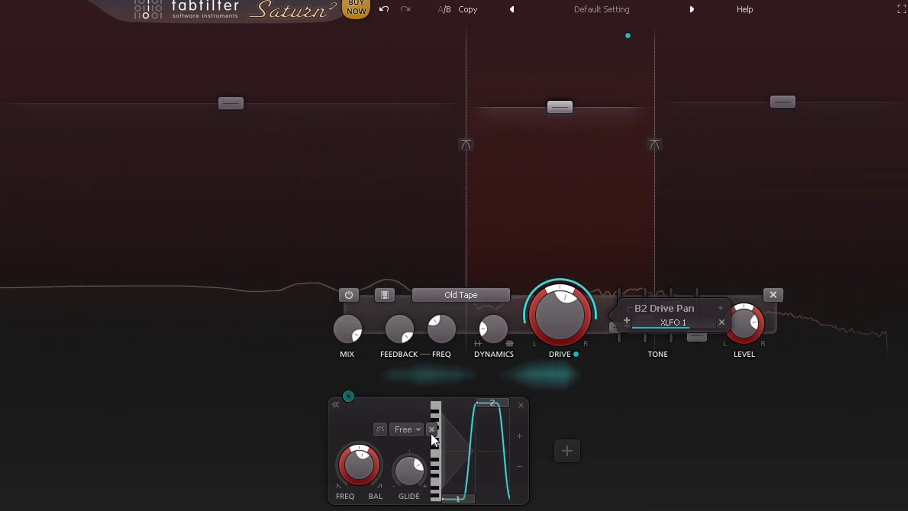
pyautogui.click(383, 427)
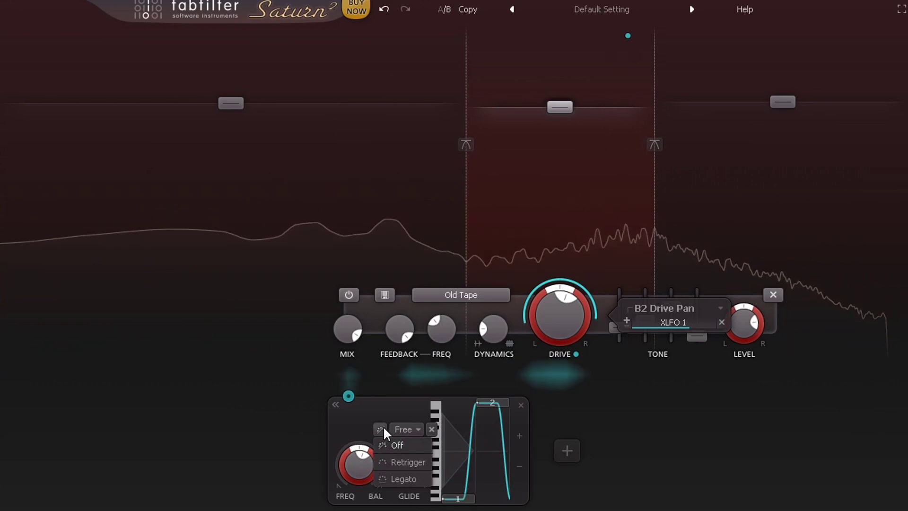
pyautogui.click(415, 462)
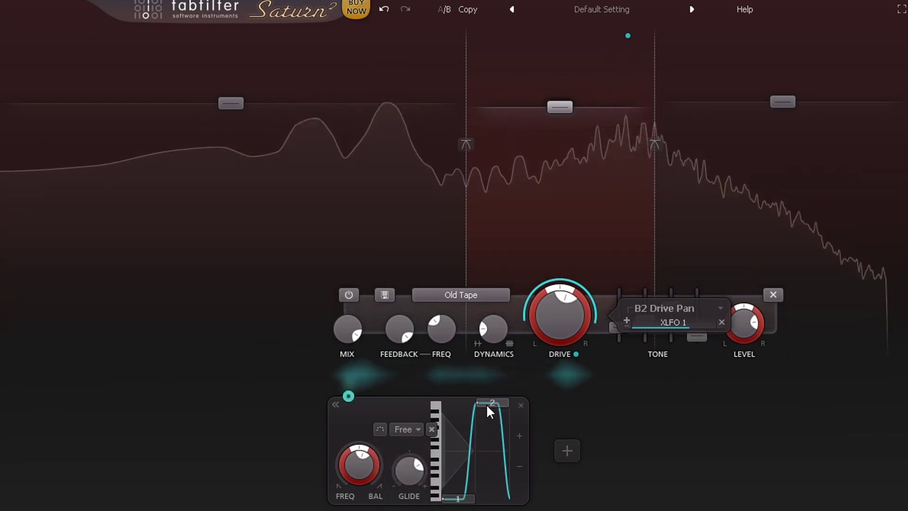
# Lower step 2, then add a third step with a Sqr curve and a randomized level.
pyautogui.moveTo(486, 404); pyautogui.dragTo(495, 441)
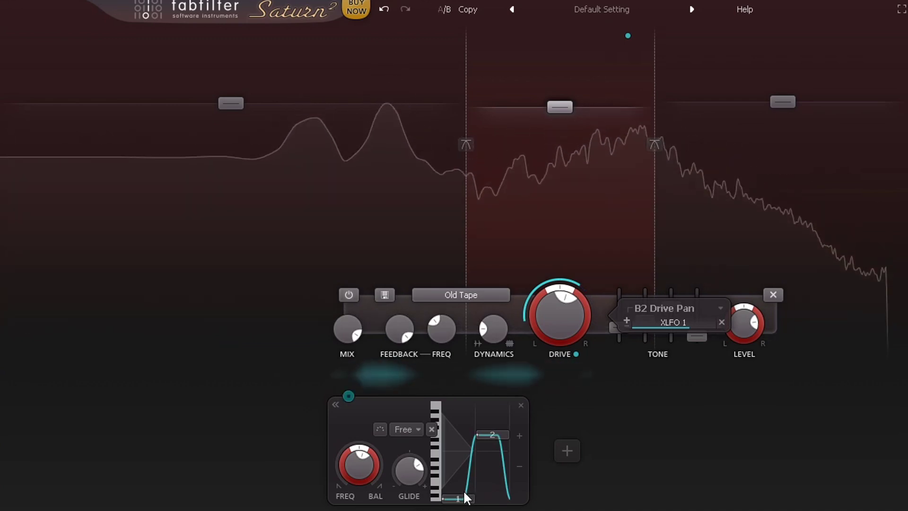
pyautogui.click(516, 432)
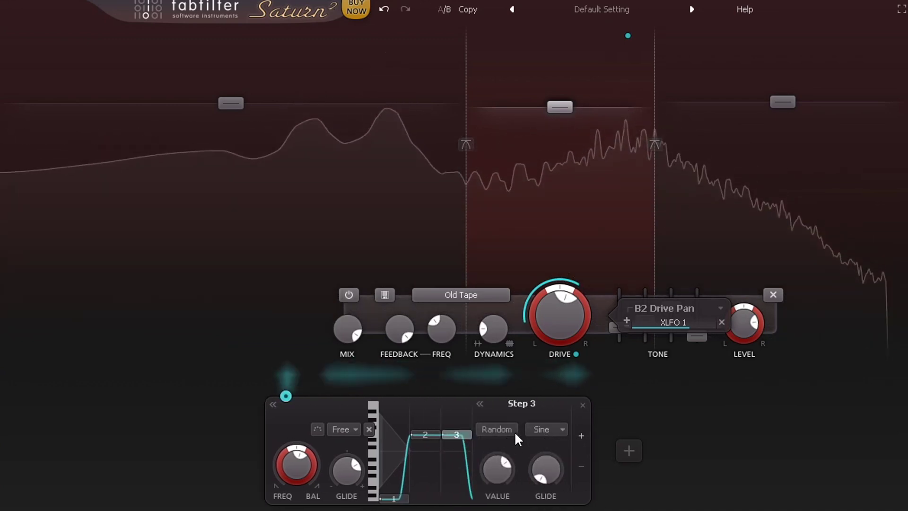
pyautogui.click(544, 434)
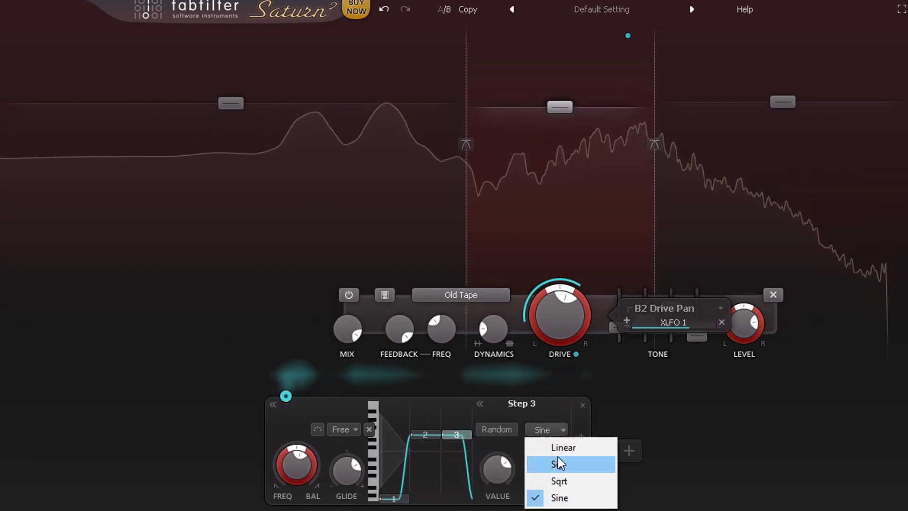
pyautogui.click(561, 450)
pyautogui.click(560, 433)
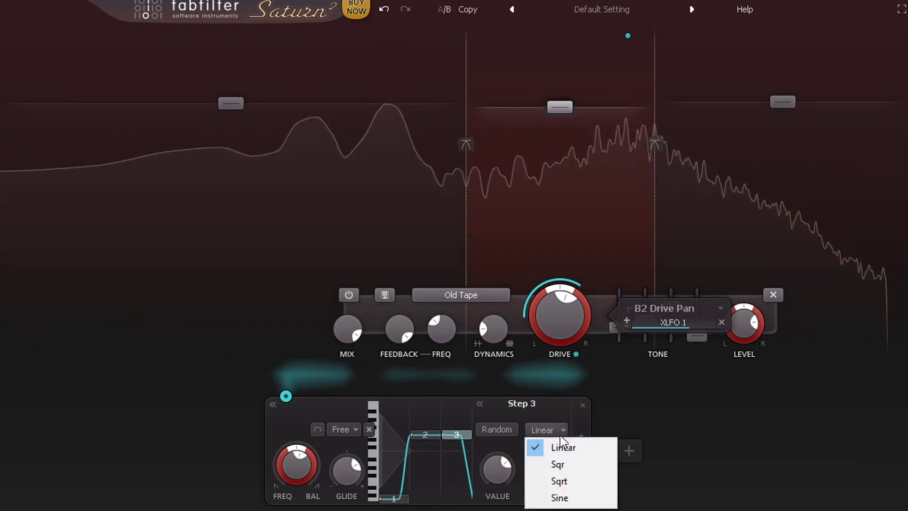
pyautogui.click(555, 469)
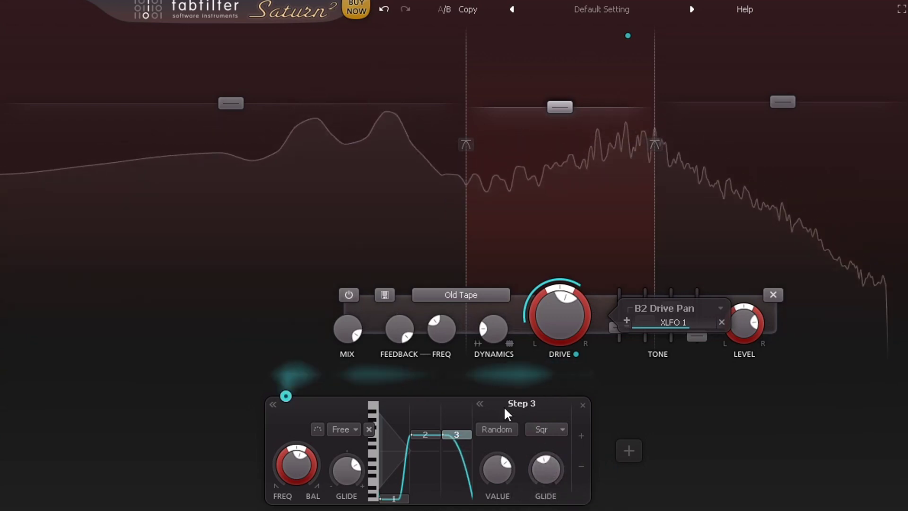
pyautogui.click(495, 430)
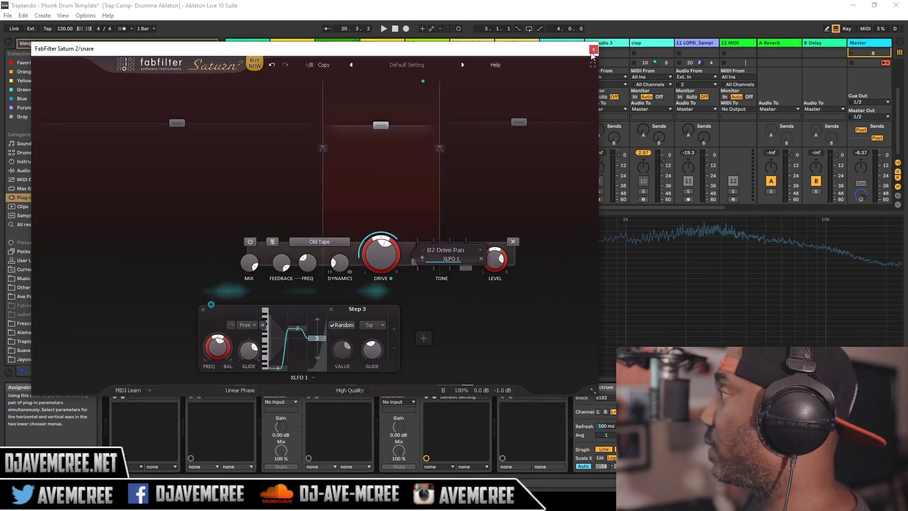
# Close the Saturn editor and copy the snare track's Saturn 2 device.
pyautogui.click(594, 51)
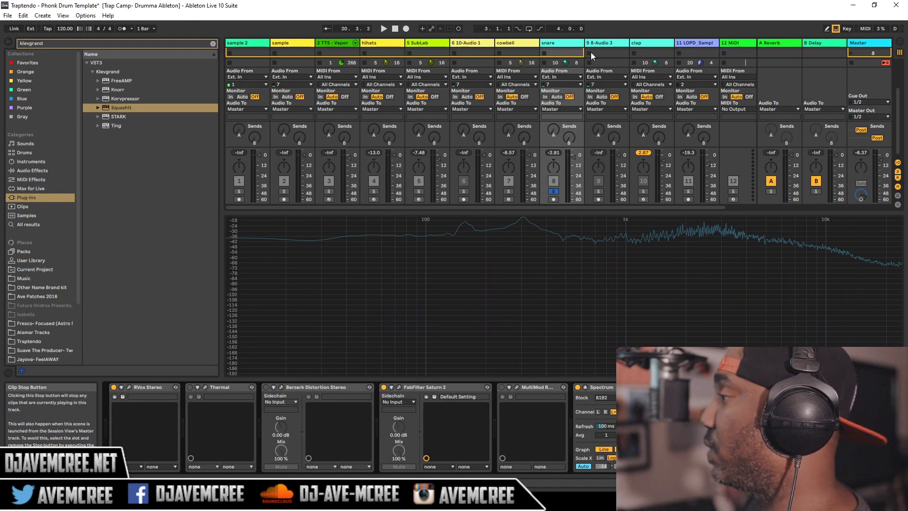
pyautogui.rightClick(454, 387)
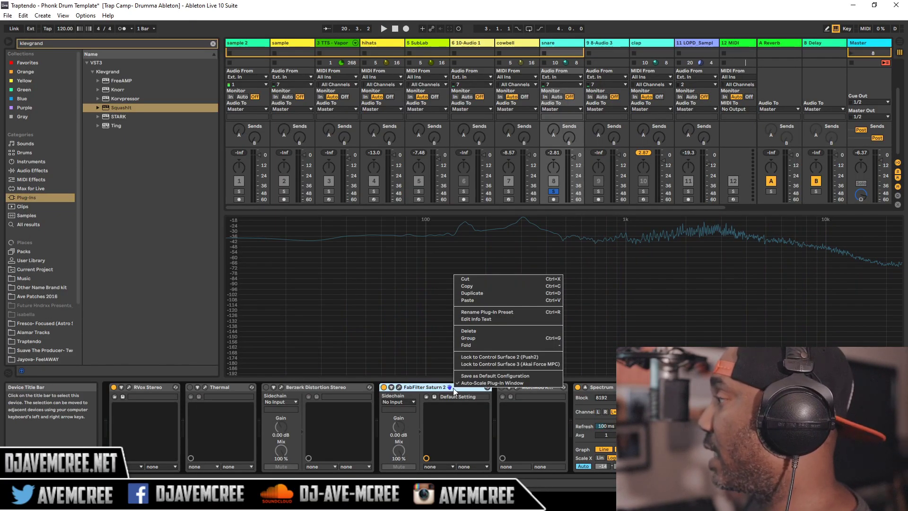
pyautogui.click(481, 286)
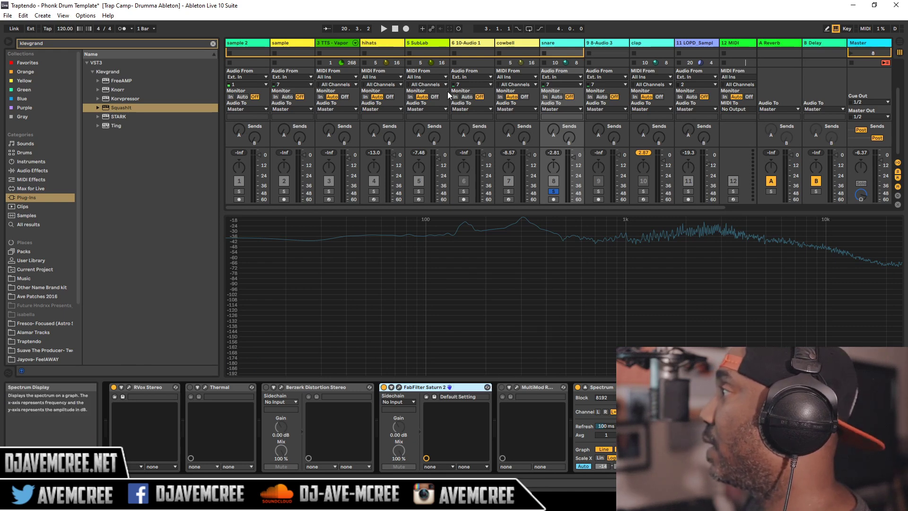
# Paste Saturn onto the SubLab track after Thermal and open its editor.
pyautogui.click(419, 42)
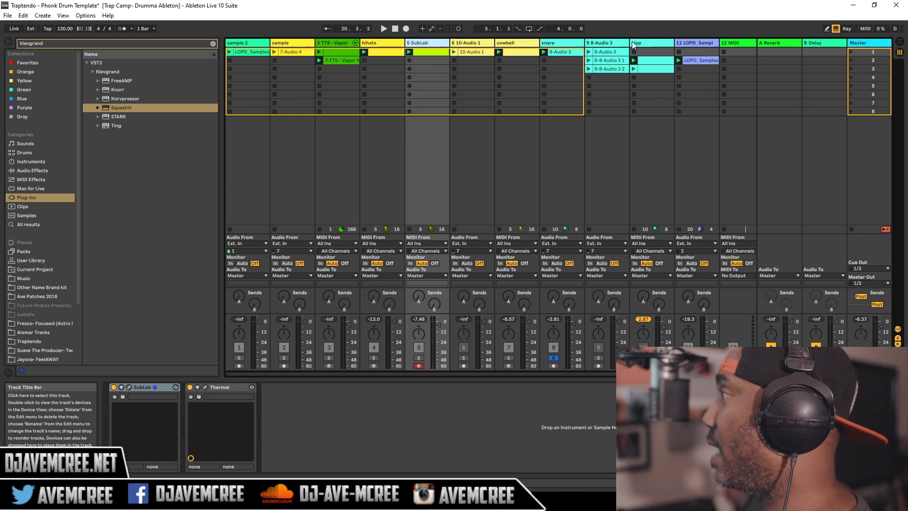
pyautogui.click(572, 43)
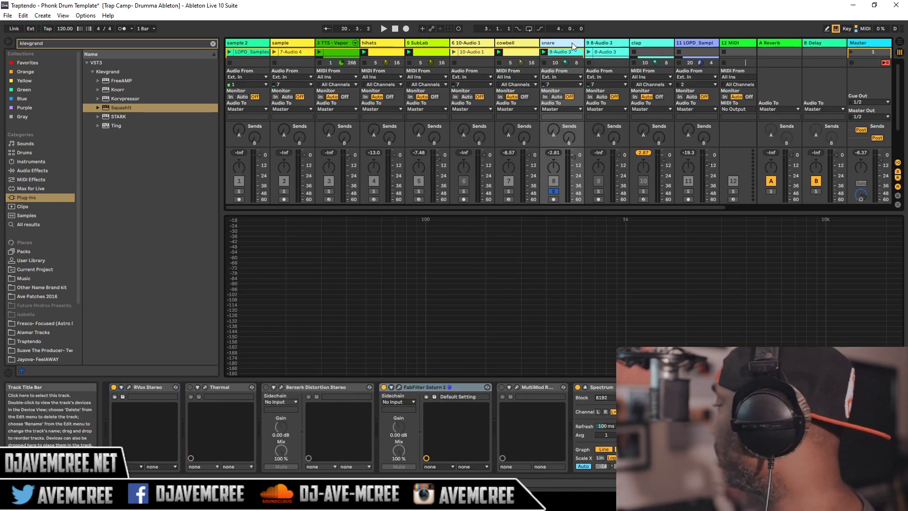
pyautogui.click(432, 44)
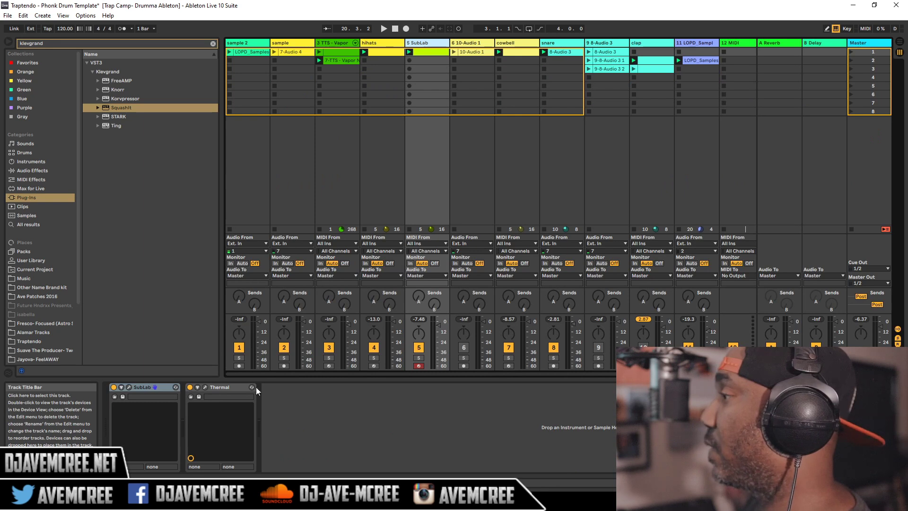
pyautogui.rightClick(282, 402)
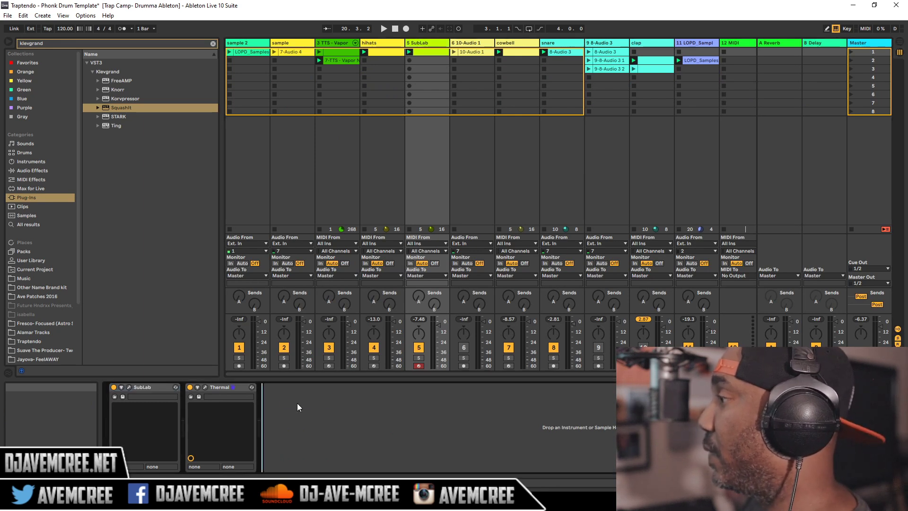
pyautogui.click(297, 403)
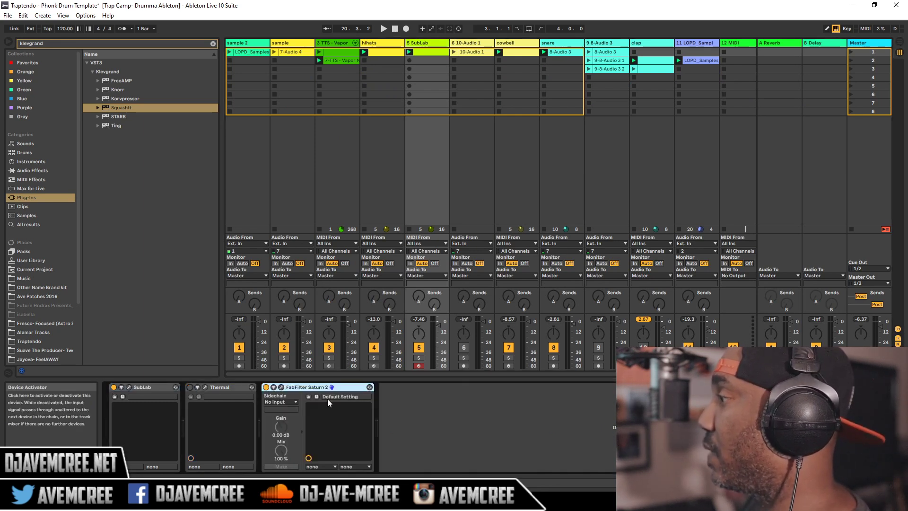
pyautogui.click(281, 388)
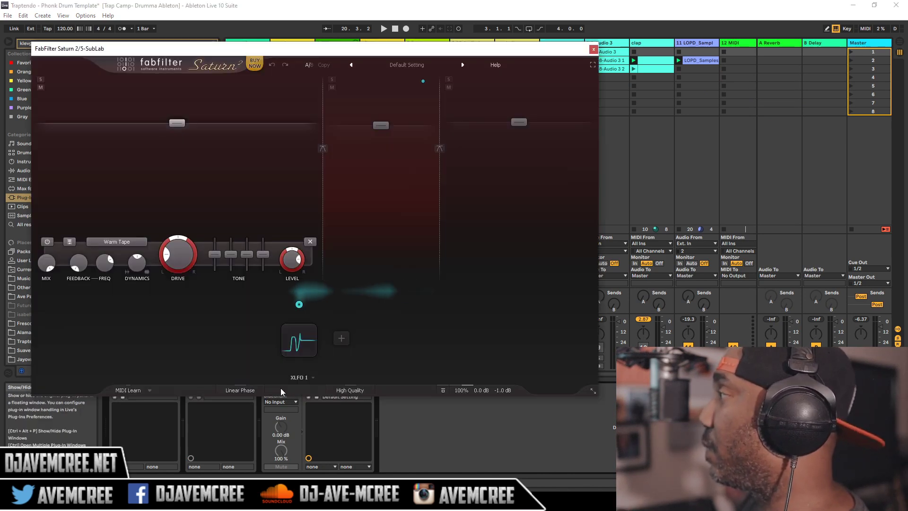
# Play the track, pull band 2 to about -10 dB, and cut band 3 furthest, readjusting band 1.
pyautogui.press('space')
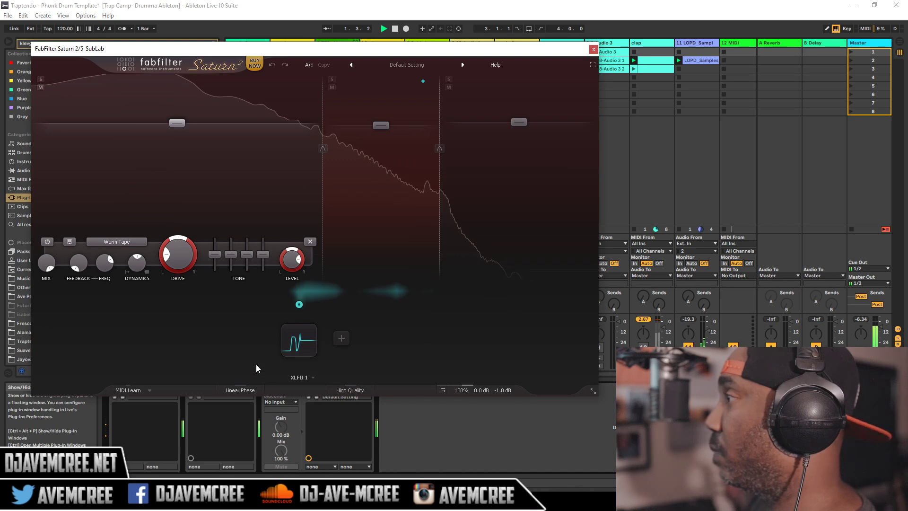
pyautogui.moveTo(191, 123); pyautogui.dragTo(191, 191)
pyautogui.moveTo(381, 127); pyautogui.dragTo(386, 172)
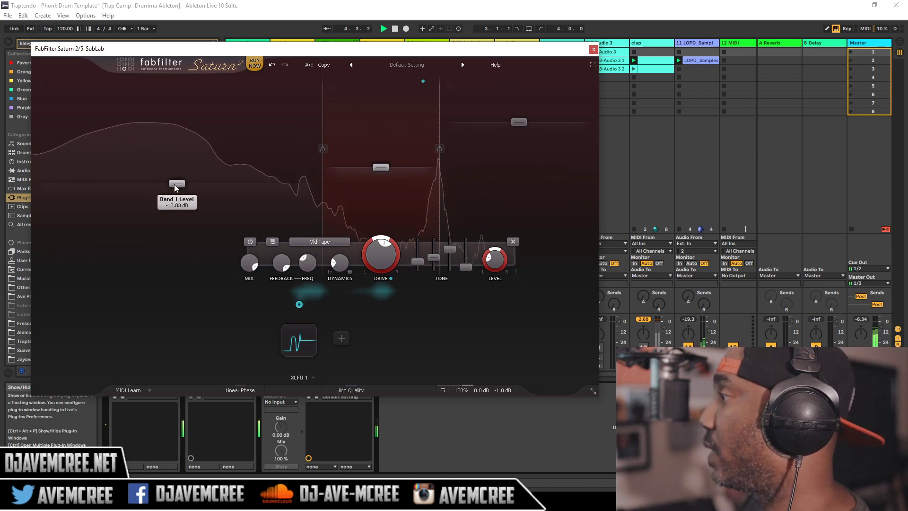
pyautogui.moveTo(175, 184); pyautogui.dragTo(175, 177)
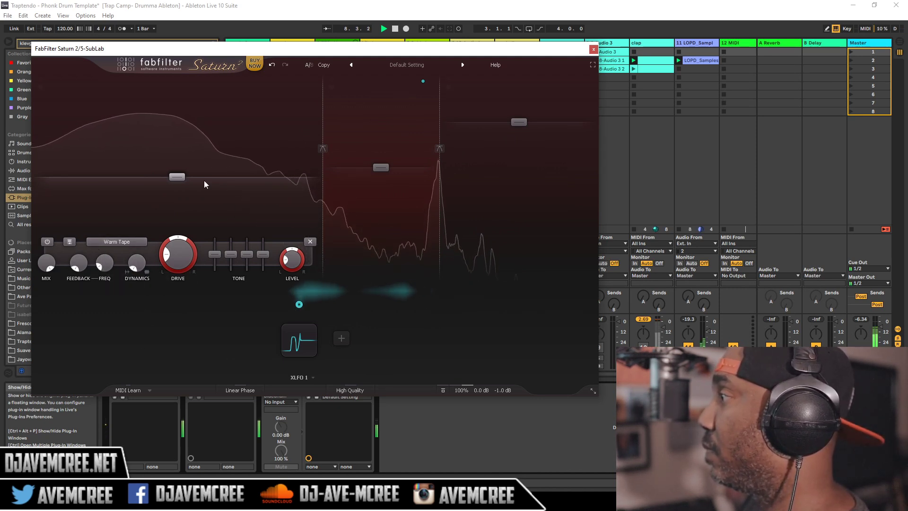
pyautogui.moveTo(177, 174); pyautogui.dragTo(174, 145)
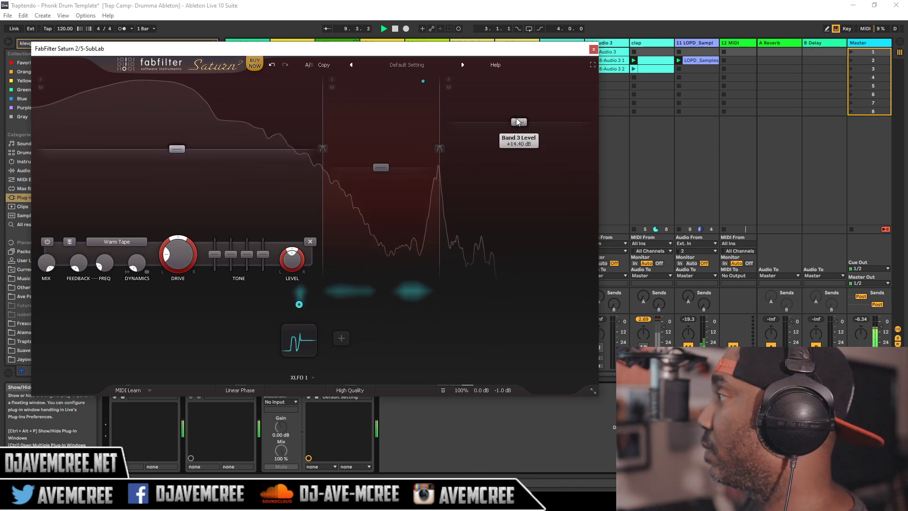
pyautogui.moveTo(518, 122); pyautogui.dragTo(519, 215)
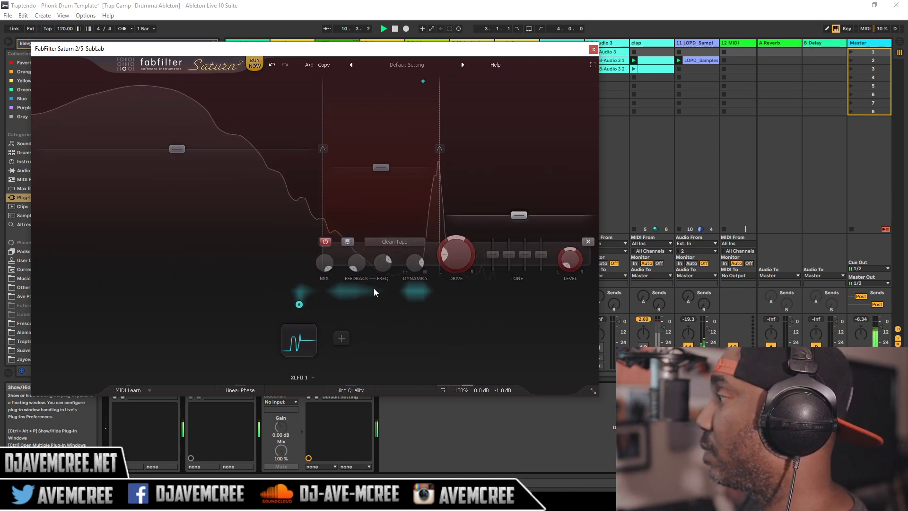
pyautogui.click(311, 331)
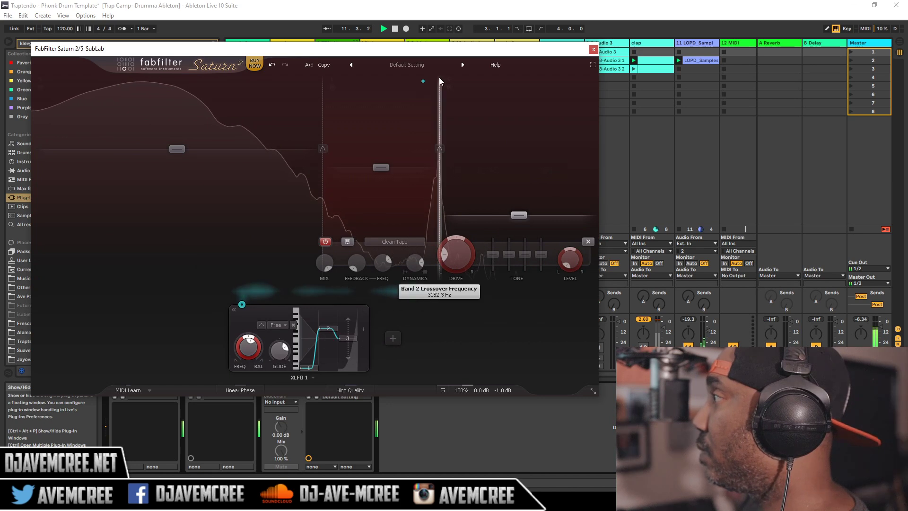
# Reset Saturn to the Default Setting preset and split it into three bands.
pyautogui.click(462, 65)
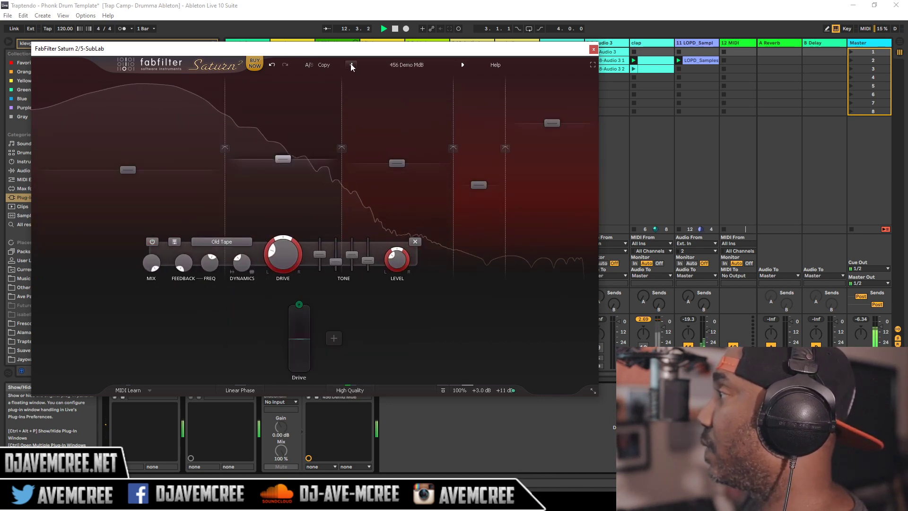
pyautogui.click(351, 64)
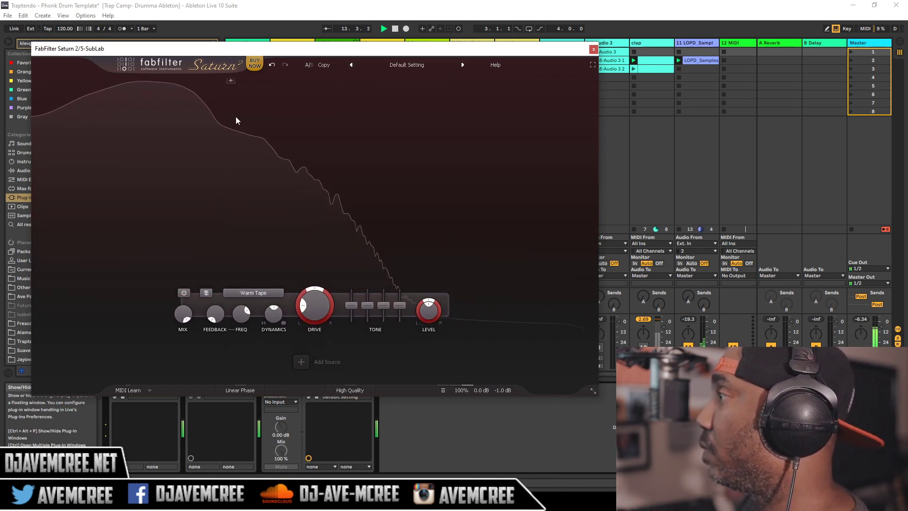
pyautogui.click(205, 80)
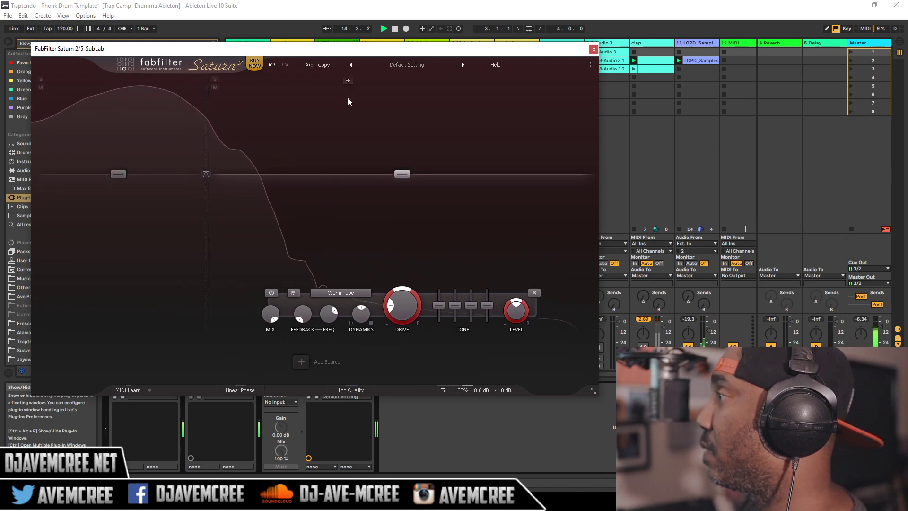
pyautogui.click(270, 81)
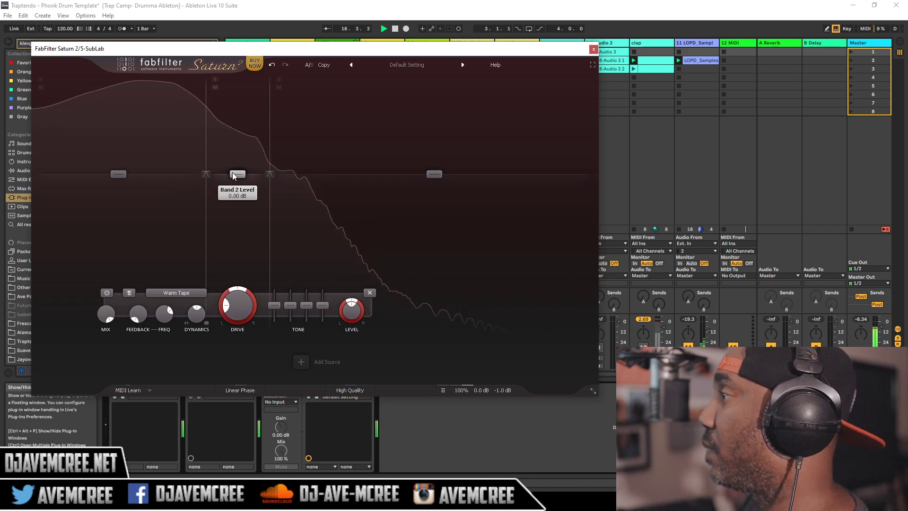
# Boost band 2 to about +5.9 dB with 93% drive and the American Plexi Amp style.
pyautogui.moveTo(238, 174); pyautogui.dragTo(232, 160)
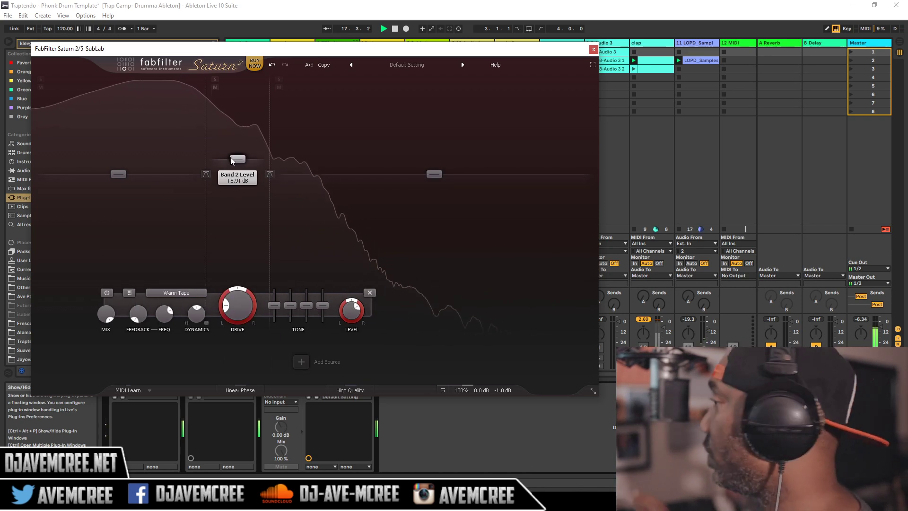
pyautogui.moveTo(231, 160); pyautogui.dragTo(228, 155)
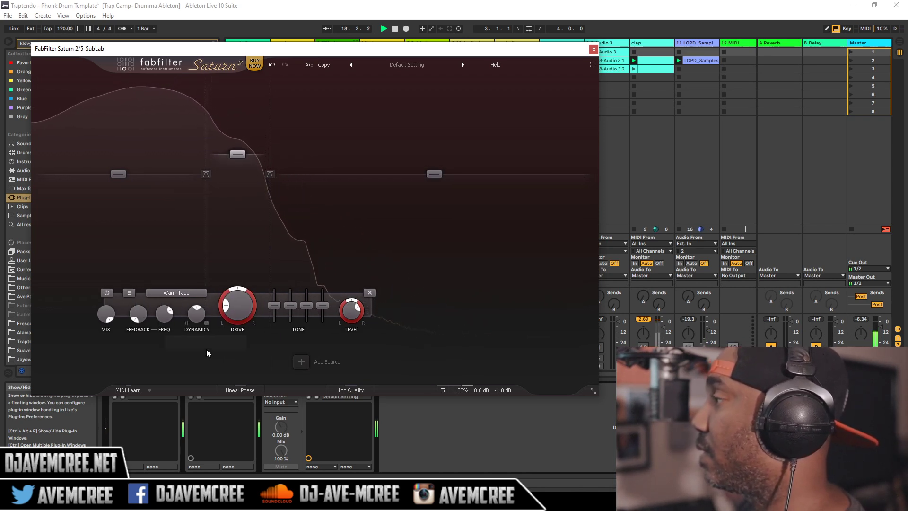
pyautogui.moveTo(235, 310); pyautogui.dragTo(216, 243)
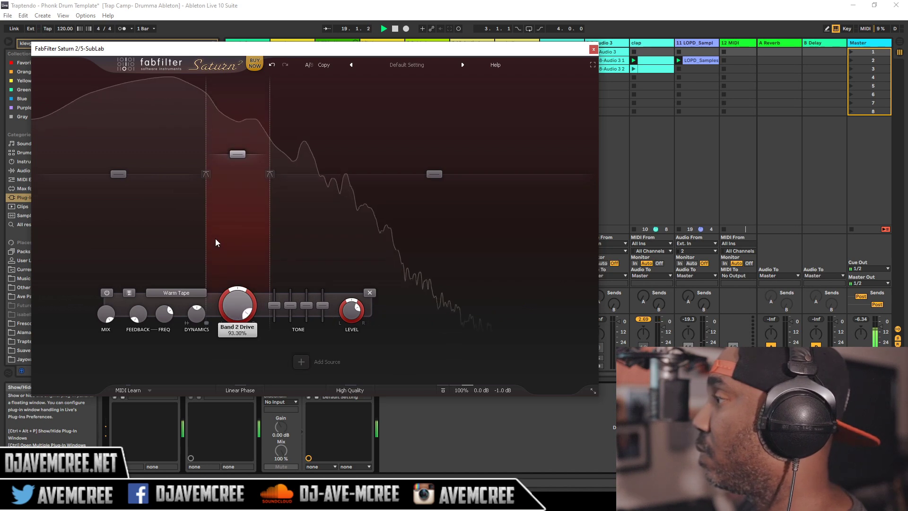
pyautogui.click(178, 294)
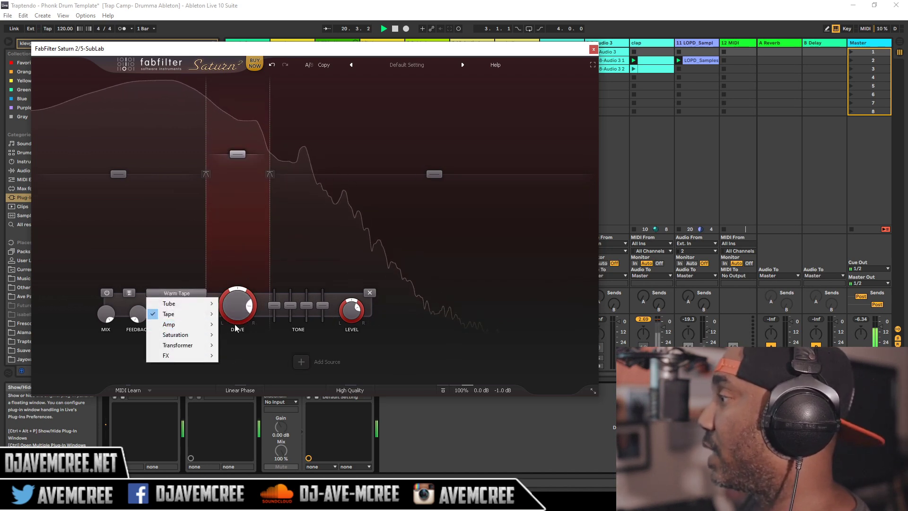
pyautogui.moveTo(208, 324)
pyautogui.click(268, 334)
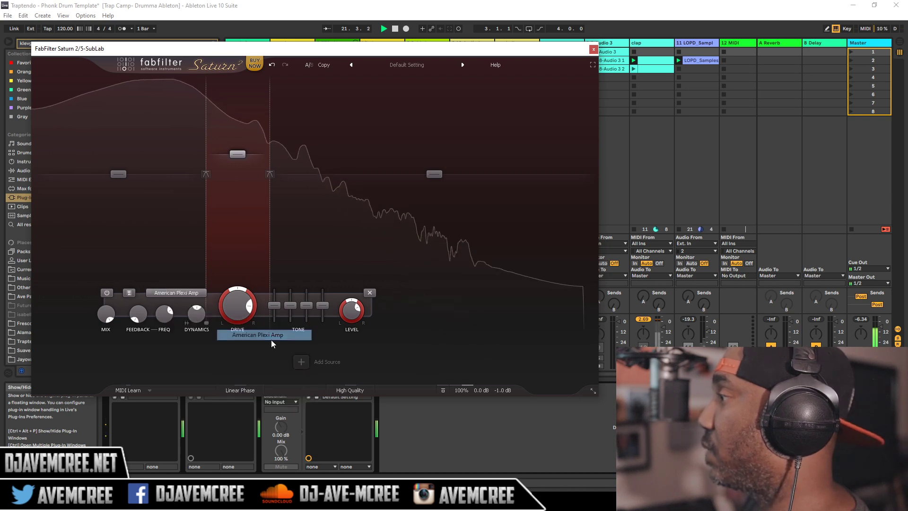
# Raise band 1 to about +7.4 dB, then split off a new lowest band and lower its level.
pyautogui.click(124, 174)
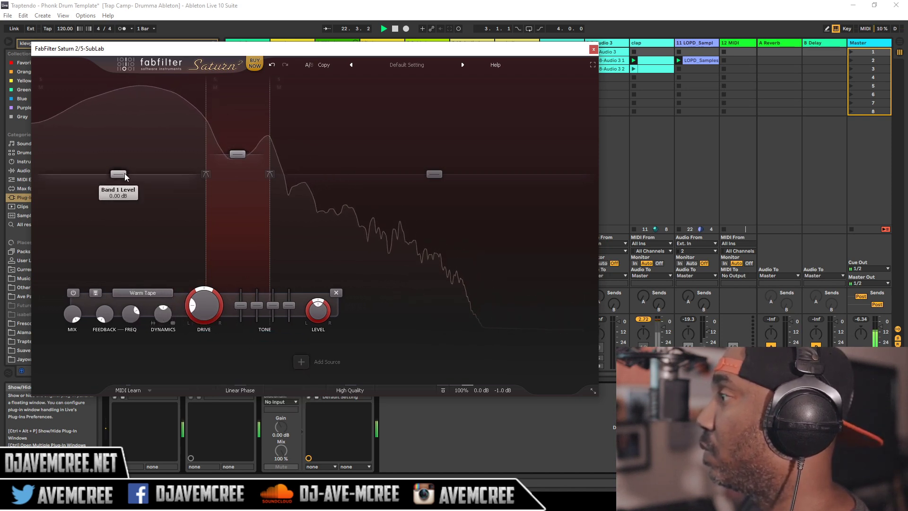
pyautogui.moveTo(123, 173)
pyautogui.mouseDown()
pyautogui.moveTo(114, 151)
pyautogui.moveTo(115, 163)
pyautogui.mouseUp()
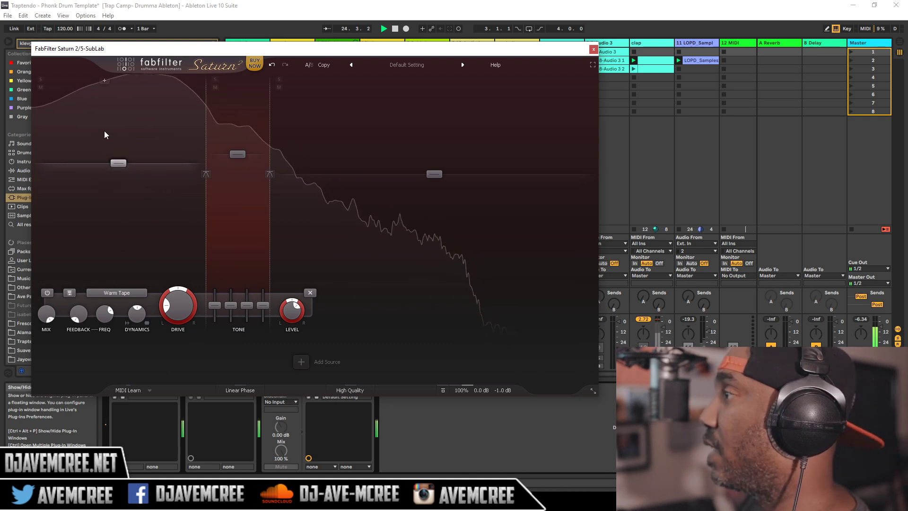
pyautogui.click(104, 83)
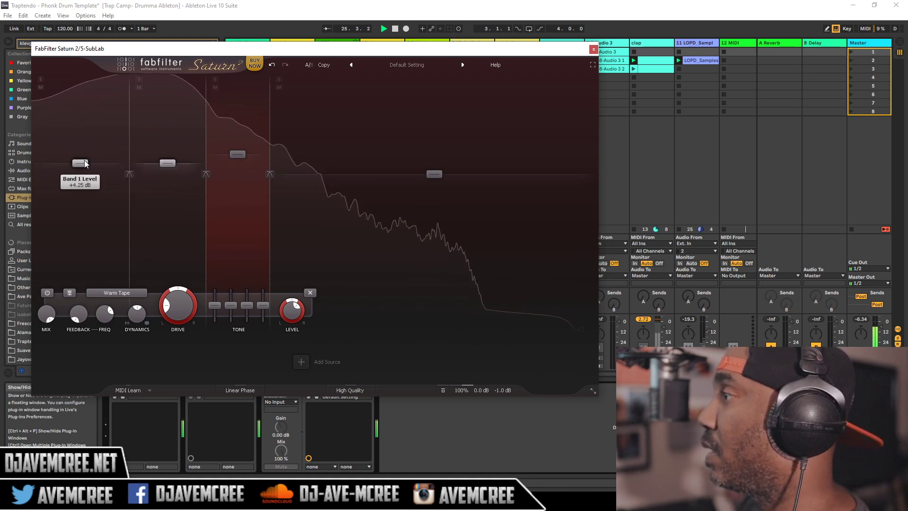
pyautogui.moveTo(77, 202); pyautogui.dragTo(80, 226)
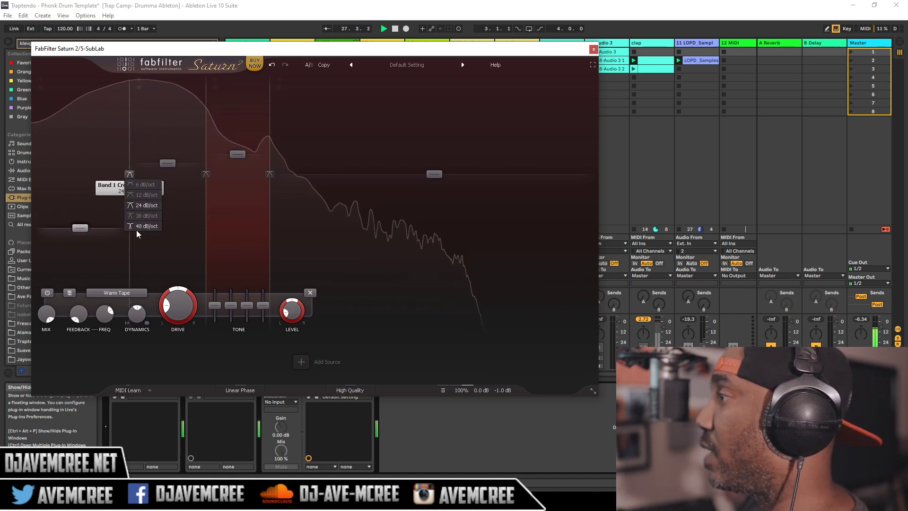
# Give the lowest band a 6 dB/oct crossover near 41 Hz and cut its bass to -24 dB.
pyautogui.click(136, 195)
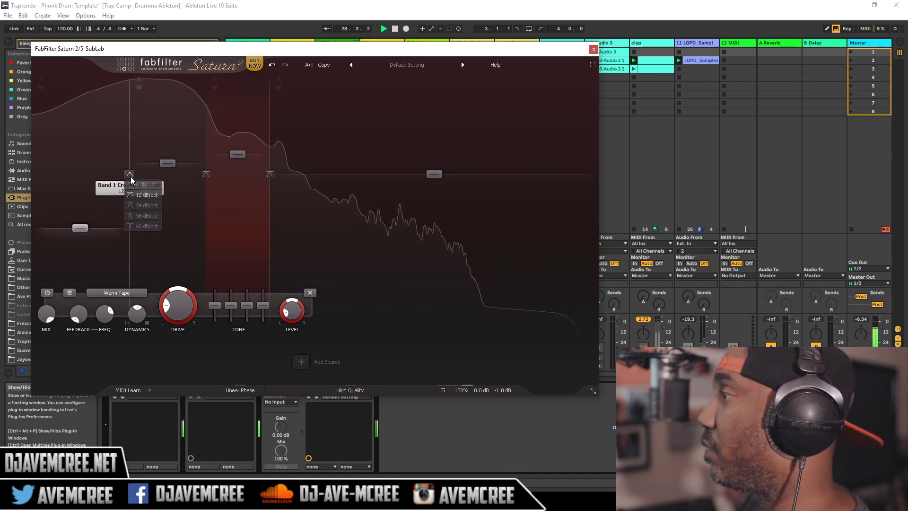
pyautogui.click(134, 184)
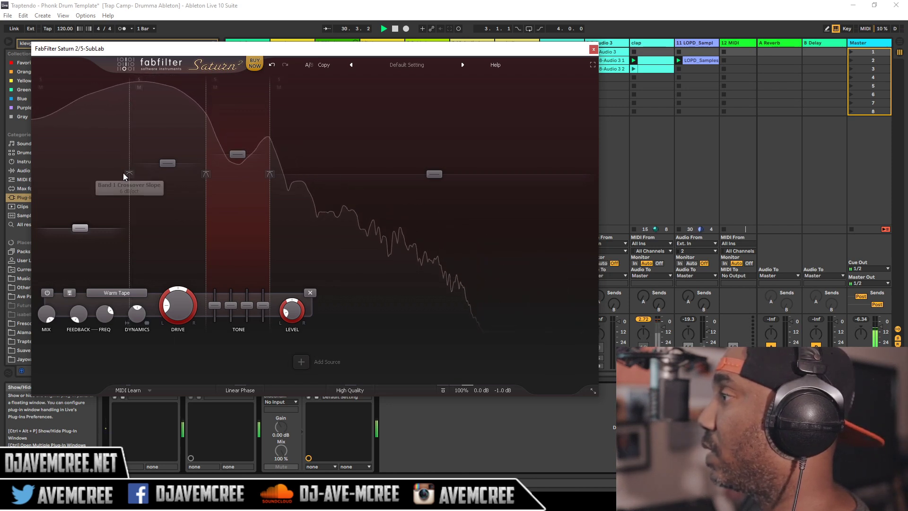
pyautogui.moveTo(124, 148); pyautogui.dragTo(127, 144)
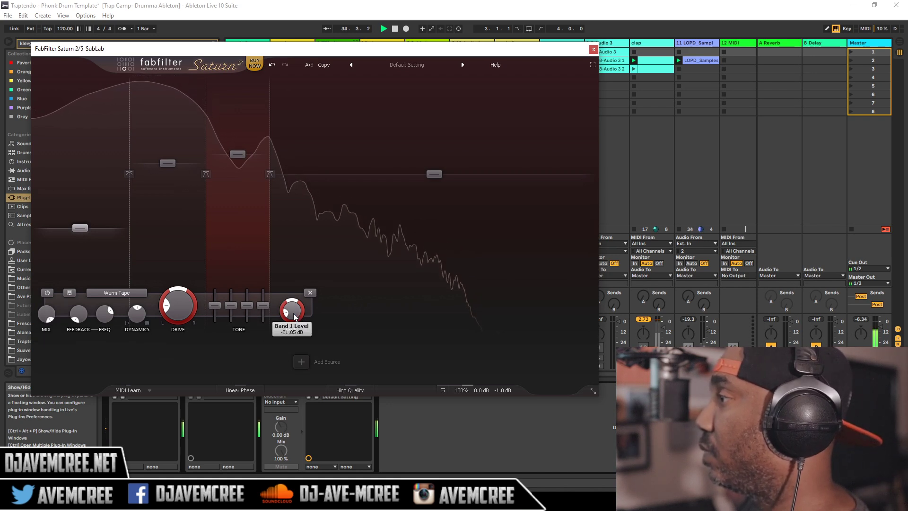
pyautogui.moveTo(291, 316); pyautogui.dragTo(291, 310)
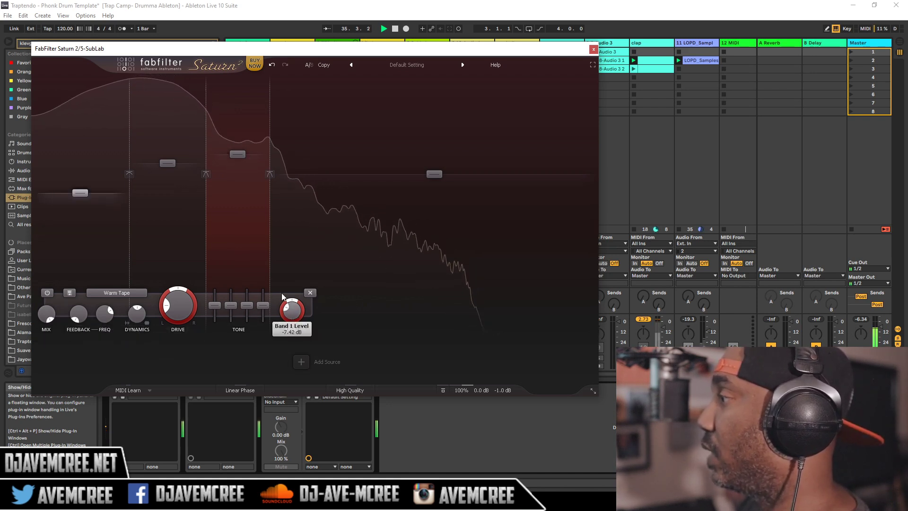
pyautogui.moveTo(215, 305)
pyautogui.mouseDown()
pyautogui.moveTo(208, 327)
pyautogui.moveTo(231, 305)
pyautogui.mouseUp()
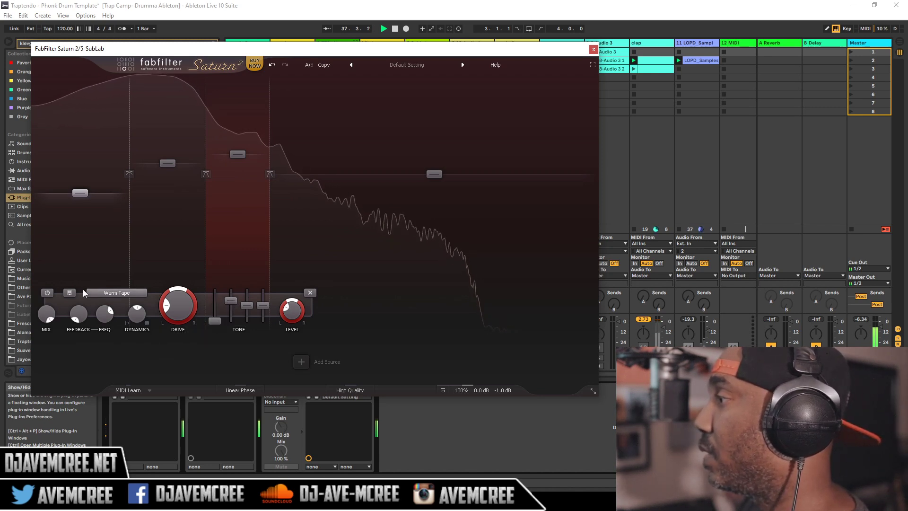
# Apply Smudge to the lowest band, undo a change, and switch one band's processing off.
pyautogui.click(117, 292)
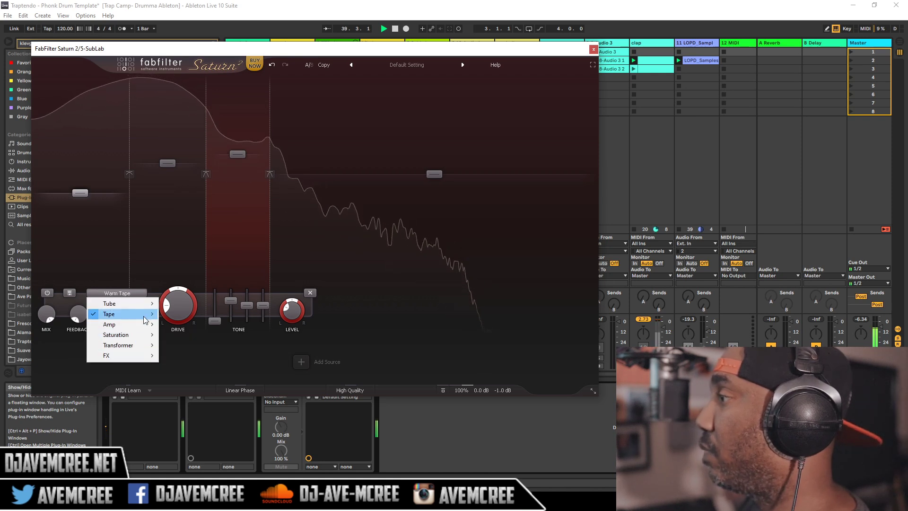
pyautogui.moveTo(144, 313)
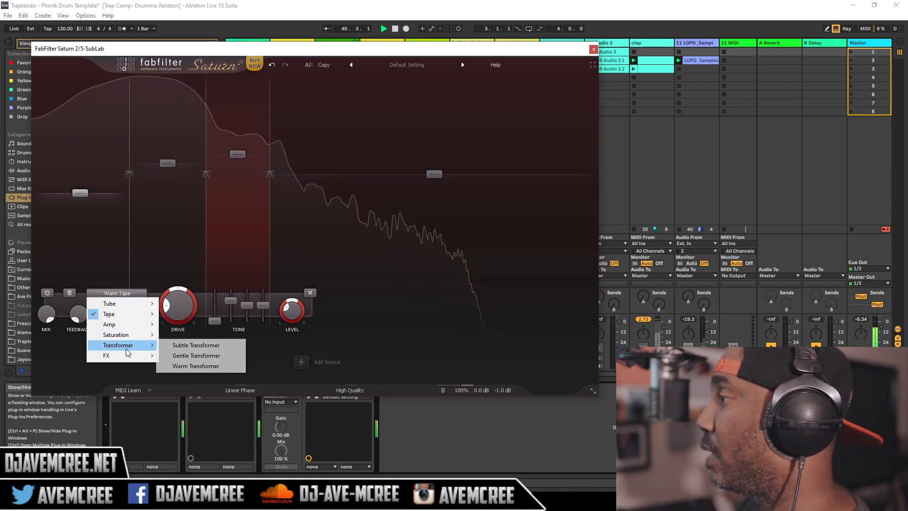
pyautogui.click(172, 356)
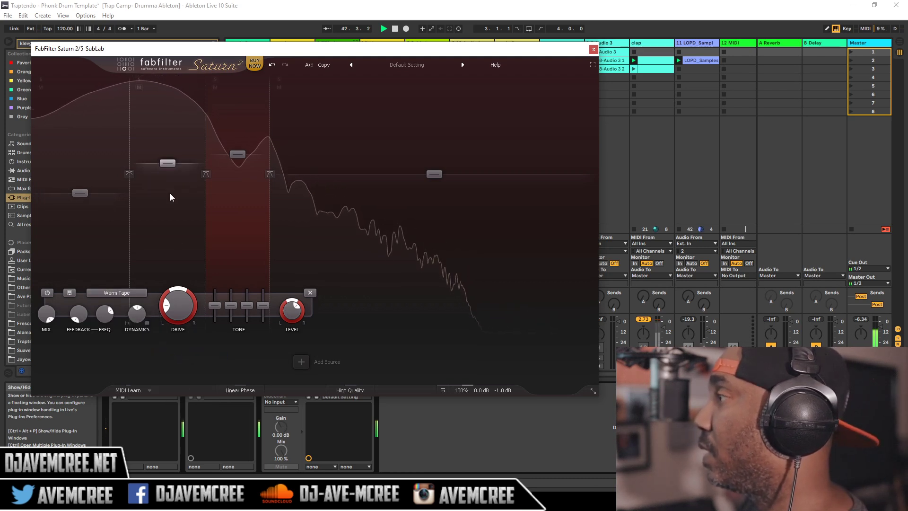
pyautogui.hotkey('ctrl', 'z')
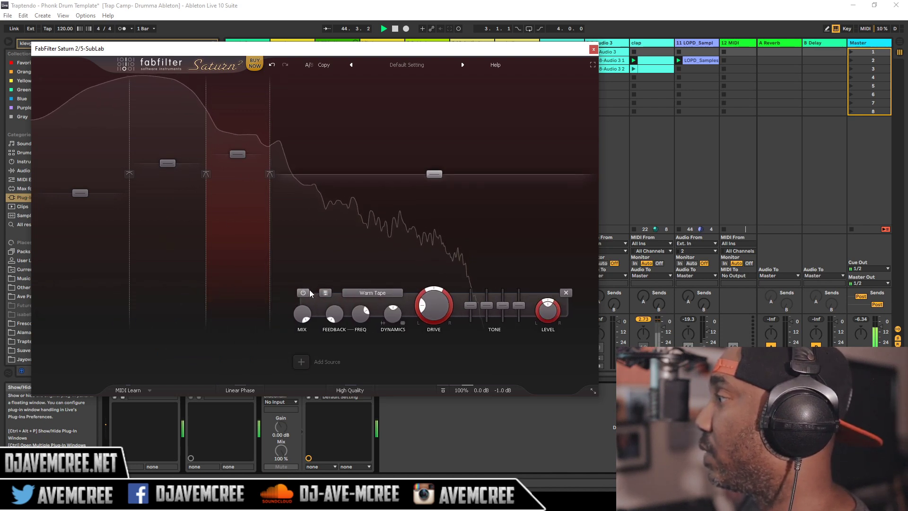
pyautogui.click(302, 292)
pyautogui.moveTo(252, 255)
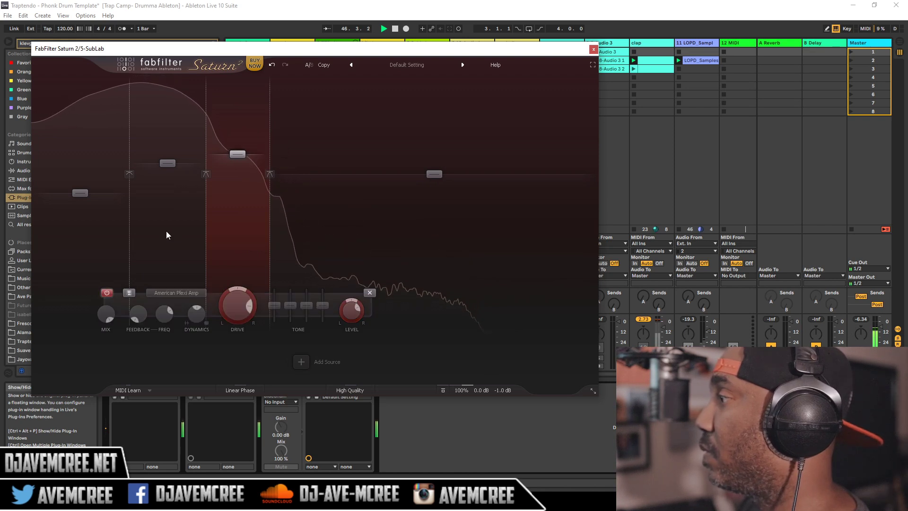
pyautogui.moveTo(166, 231)
# Switch band 2 to British Rock Amp and boost its level to about +10 dB.
pyautogui.click(117, 293)
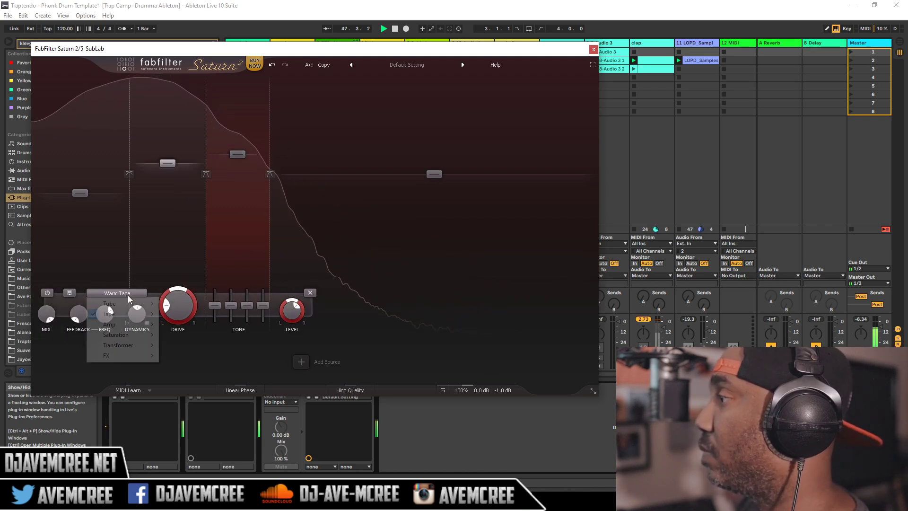
pyautogui.moveTo(150, 326)
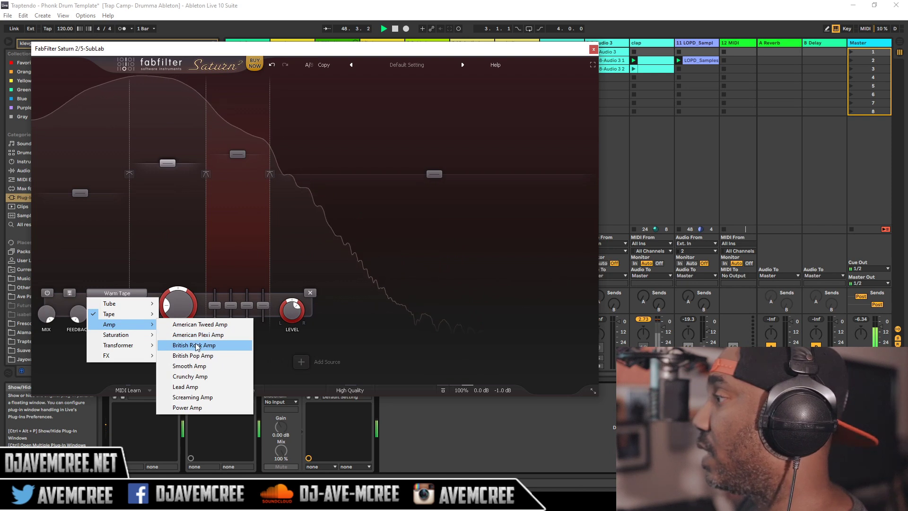
pyautogui.click(195, 342)
pyautogui.moveTo(168, 163); pyautogui.dragTo(166, 140)
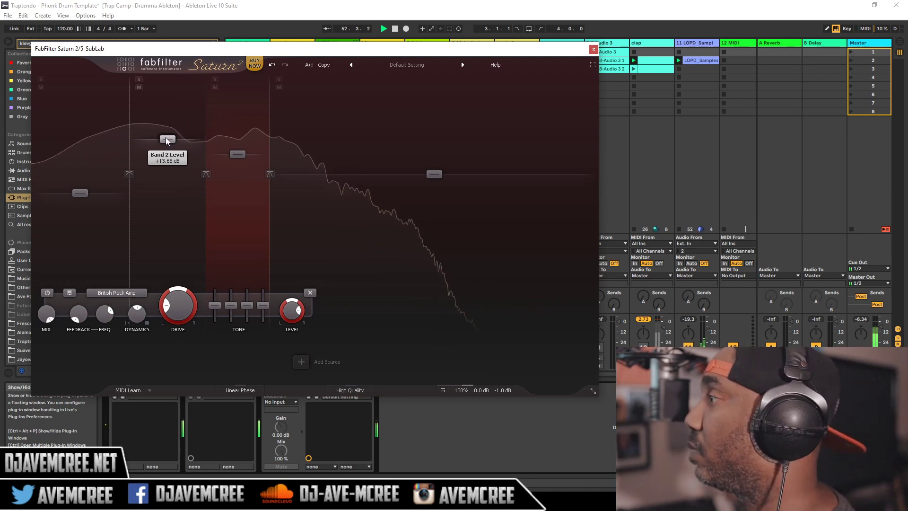
# Raise the lowest band to about +0.7 dB with 40.5% drive.
pyautogui.click(80, 193)
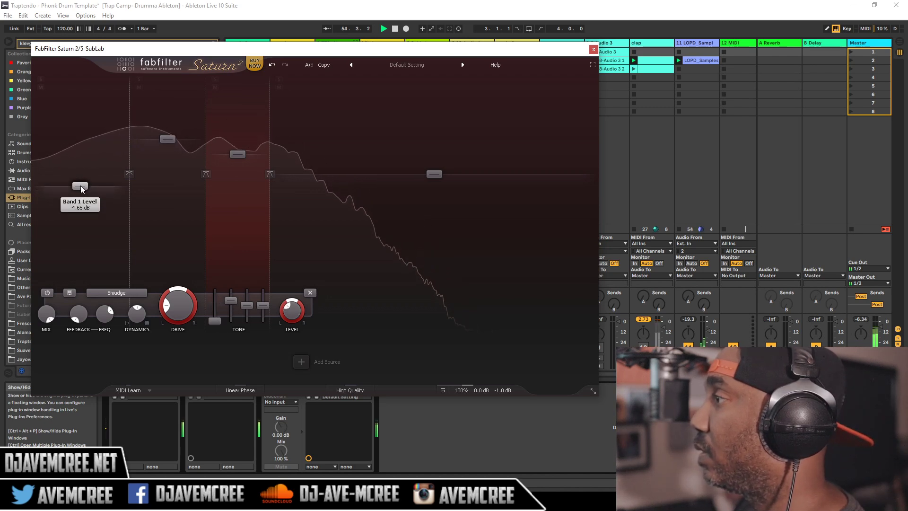
pyautogui.moveTo(80, 186); pyautogui.dragTo(79, 172)
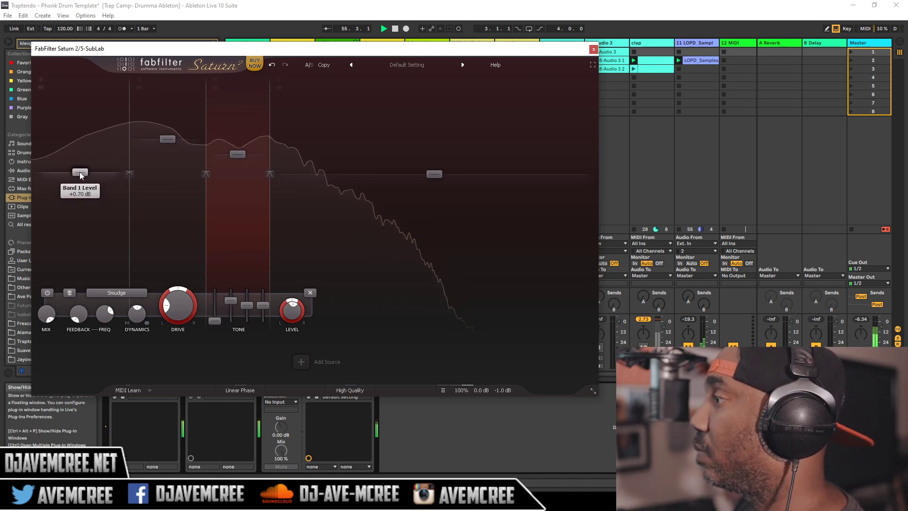
pyautogui.moveTo(178, 305); pyautogui.dragTo(158, 229)
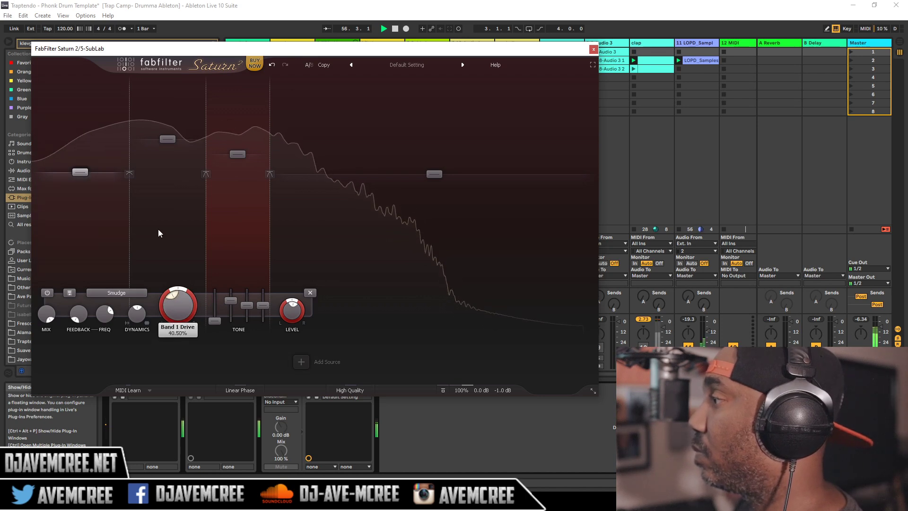
pyautogui.click(172, 145)
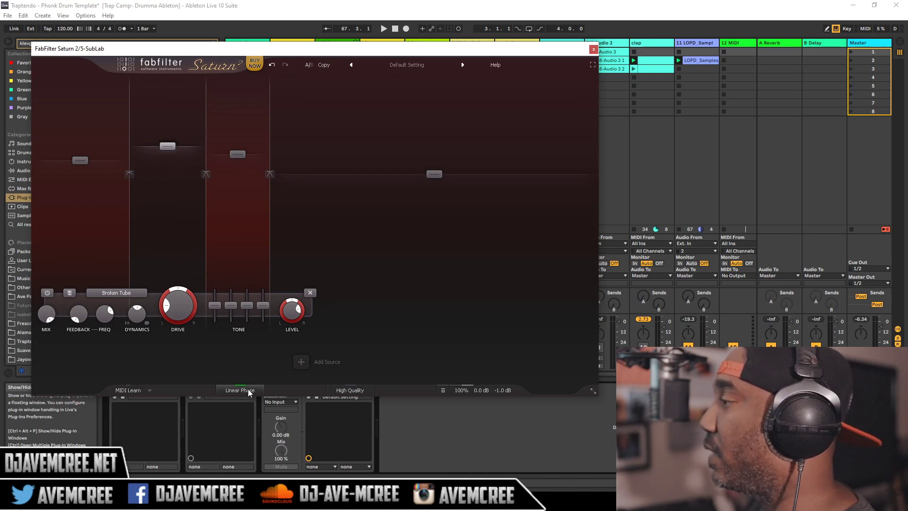
# Audition the processed 808 while setting Saturn's oversampling quality to Superb, then stop playback.
pyautogui.press('space')
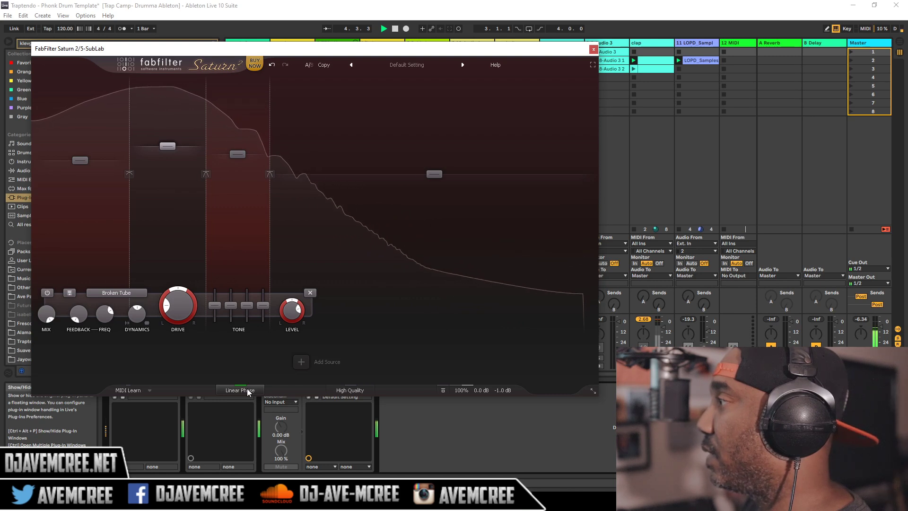
pyautogui.click(351, 392)
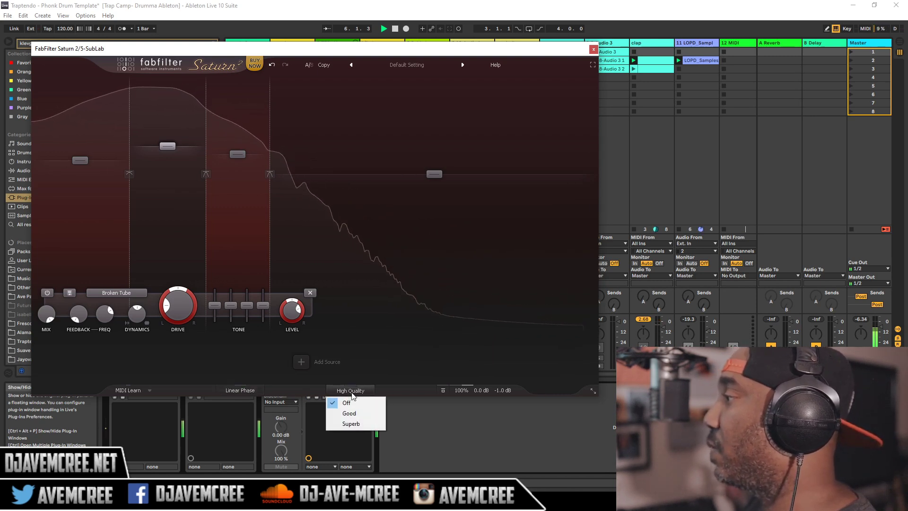
pyautogui.click(350, 424)
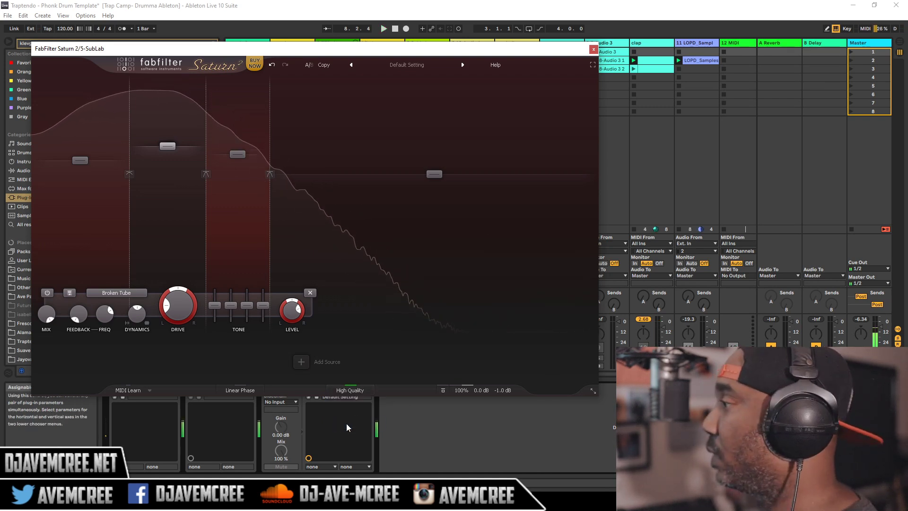
pyautogui.press('space')
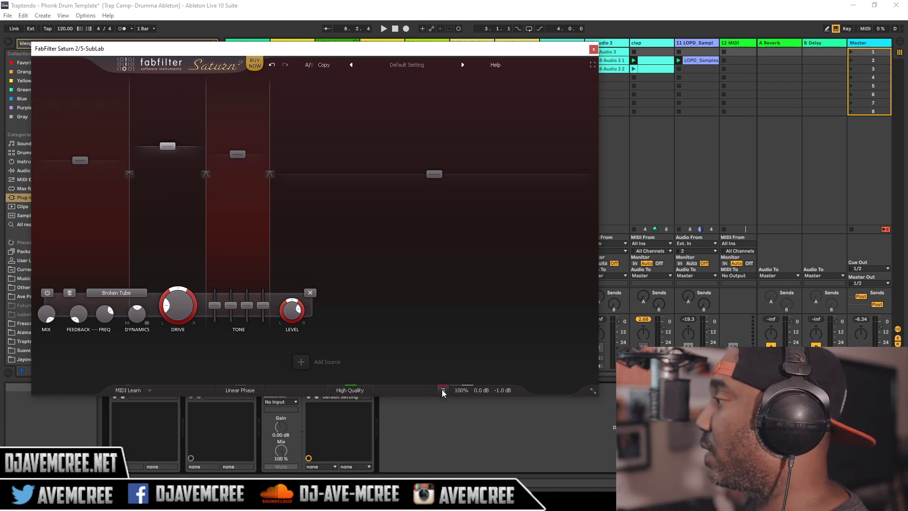
pyautogui.moveTo(478, 388)
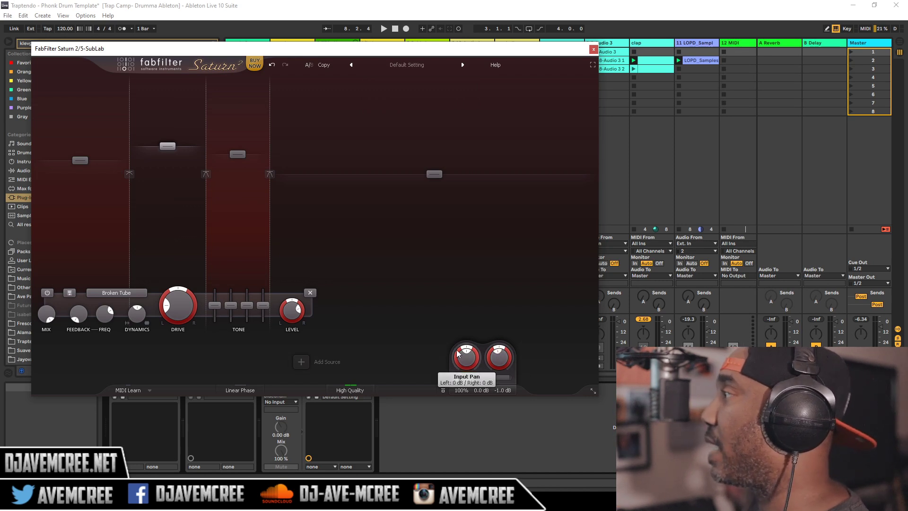
pyautogui.moveTo(458, 353)
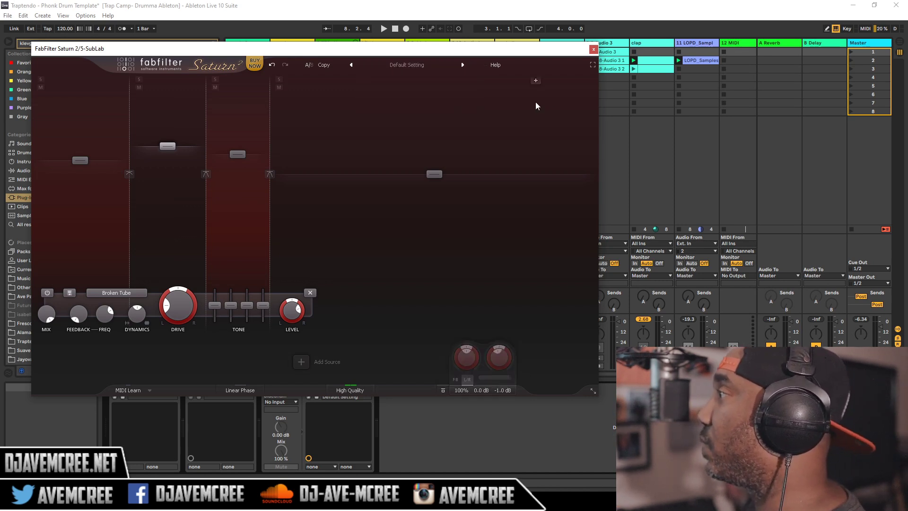
pyautogui.click(495, 67)
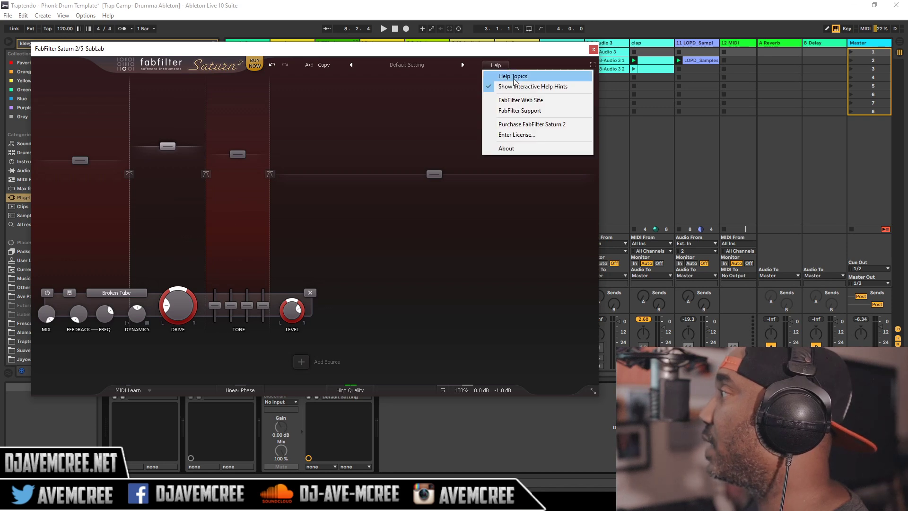
pyautogui.click(419, 51)
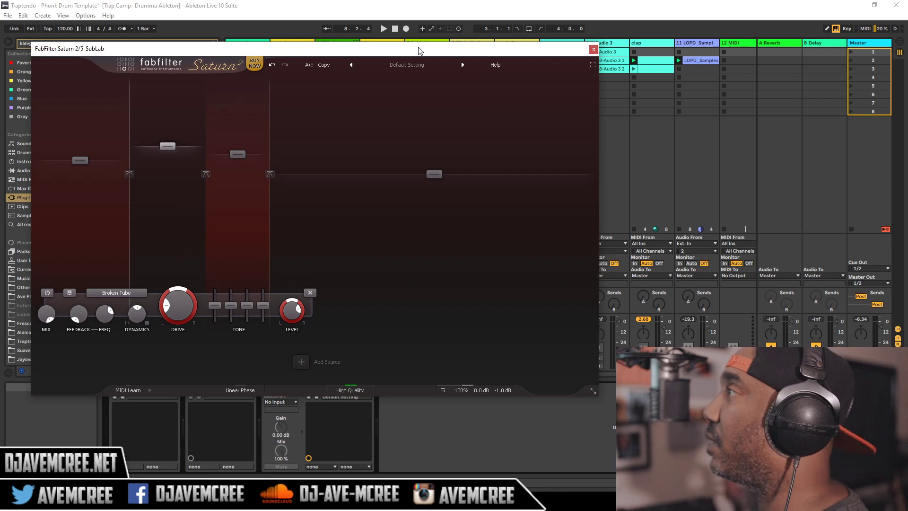